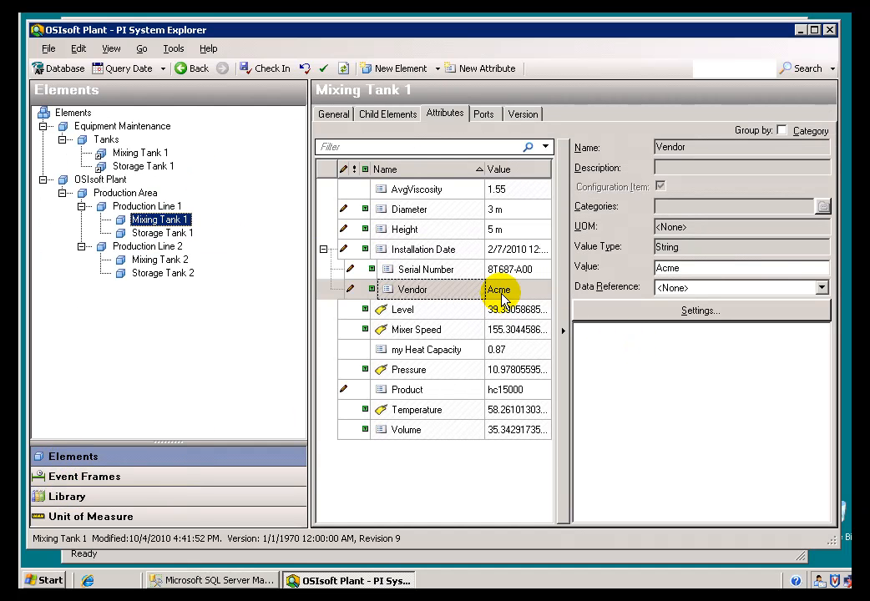
mouse_move(494, 299)
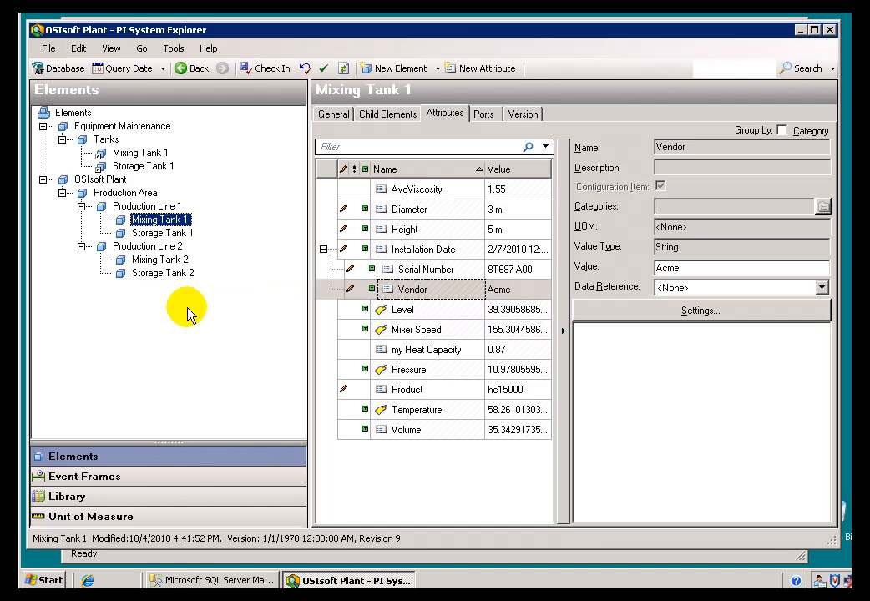
click(84, 496)
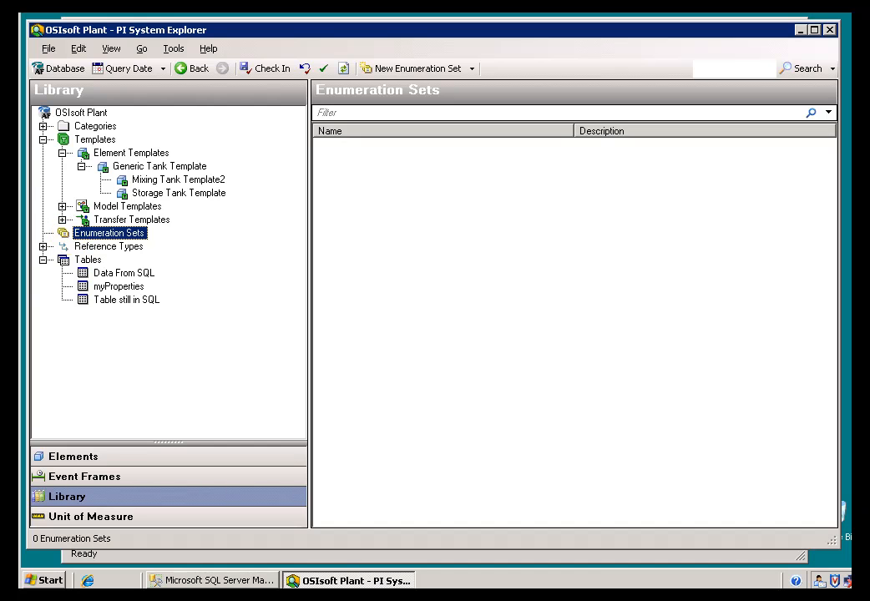
click(70, 456)
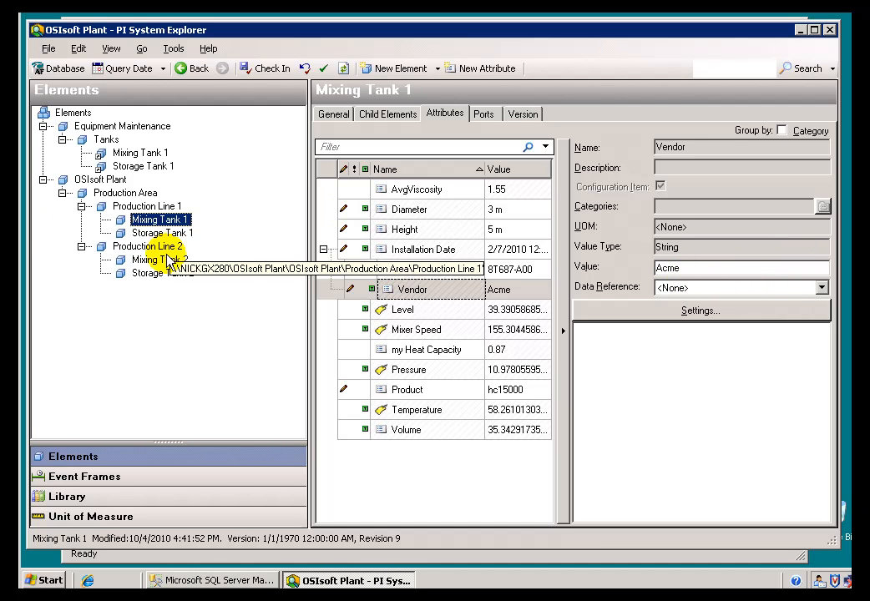
Step: Create a new enumeration set in the library and name it Vendors_Tanks
click(50, 495)
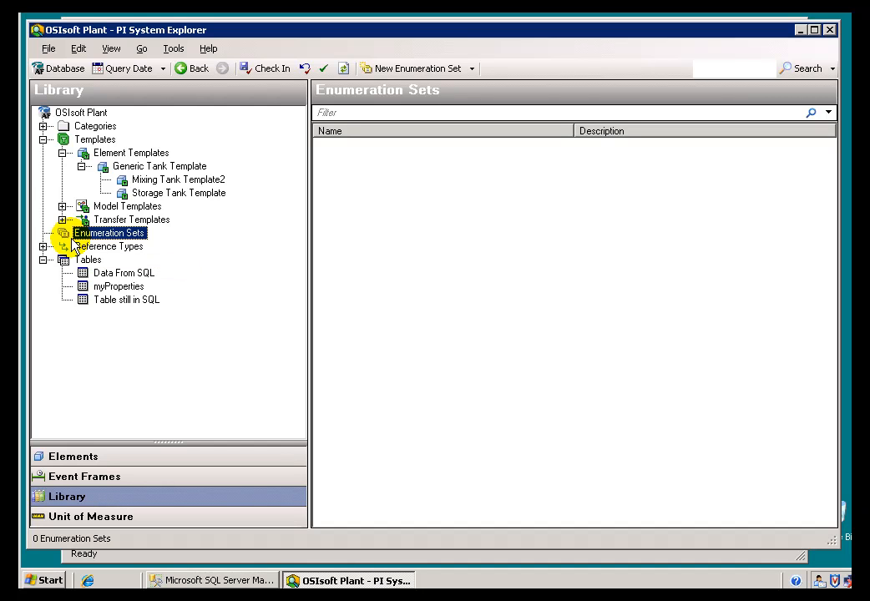
right_click(121, 236)
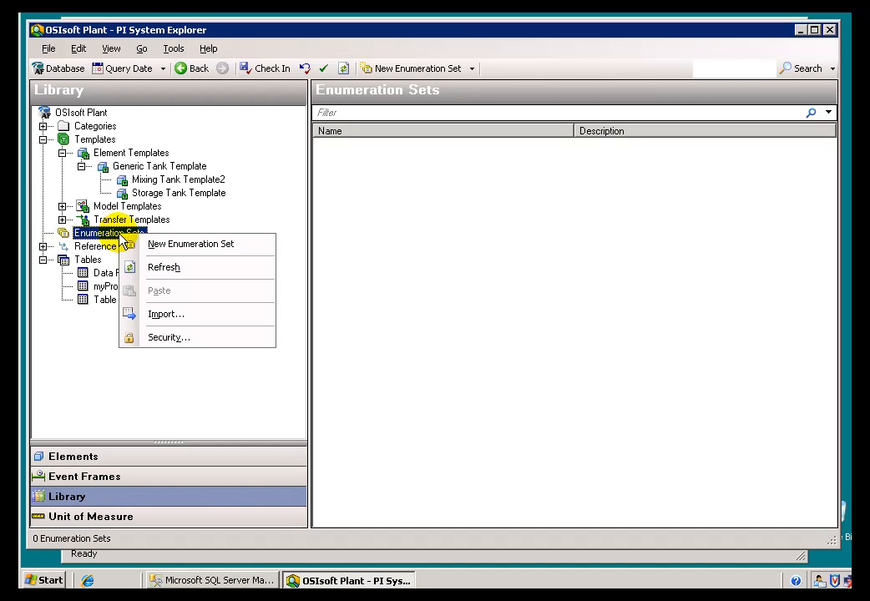
click(168, 245)
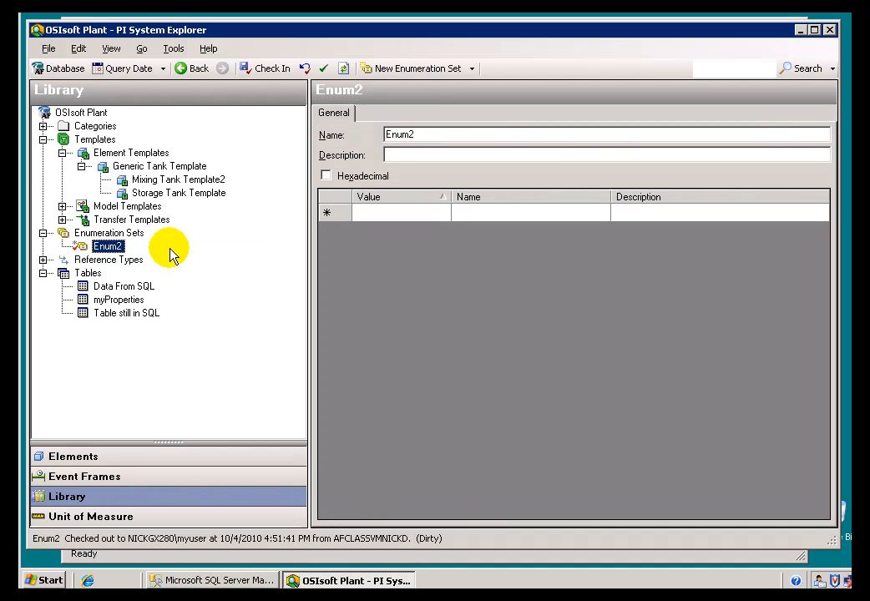
double_click(451, 133)
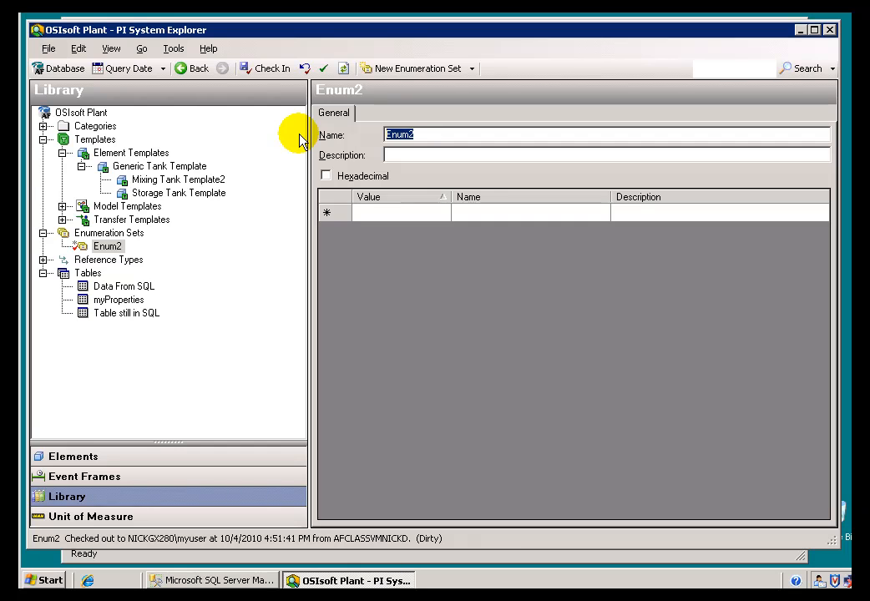
text(Vendors)
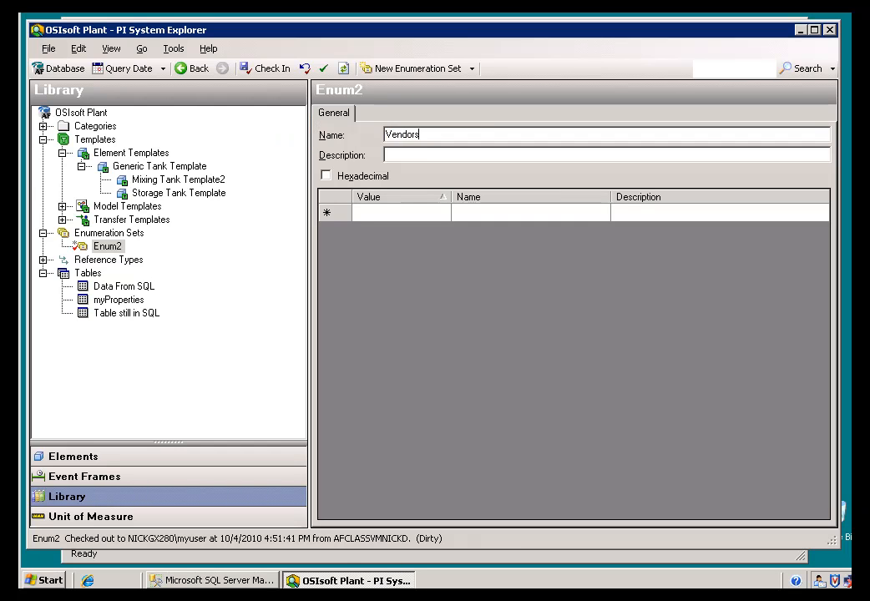
text(_Tanks)
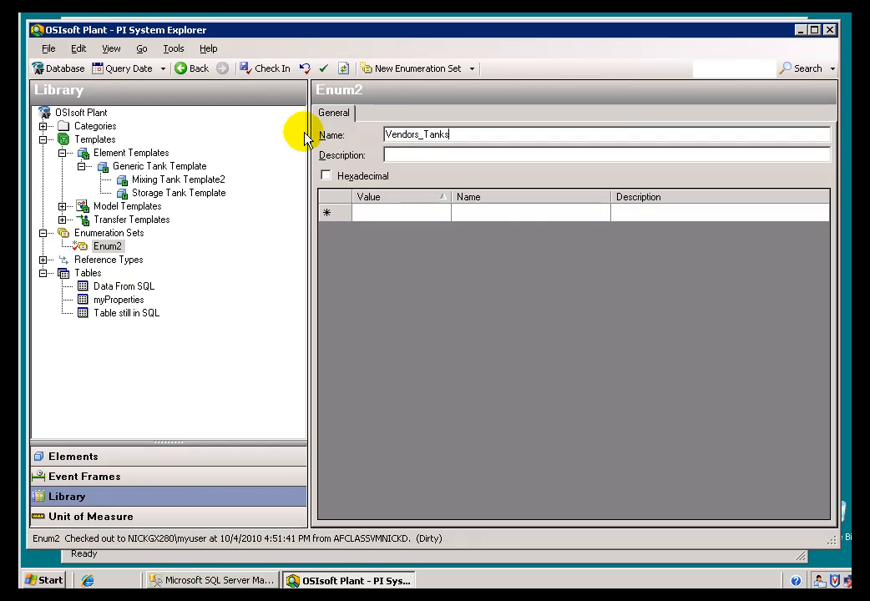
Step: Describe the Vendors_Tanks set as "List of valid tank vendors for purposes of uniformity"
click(405, 156)
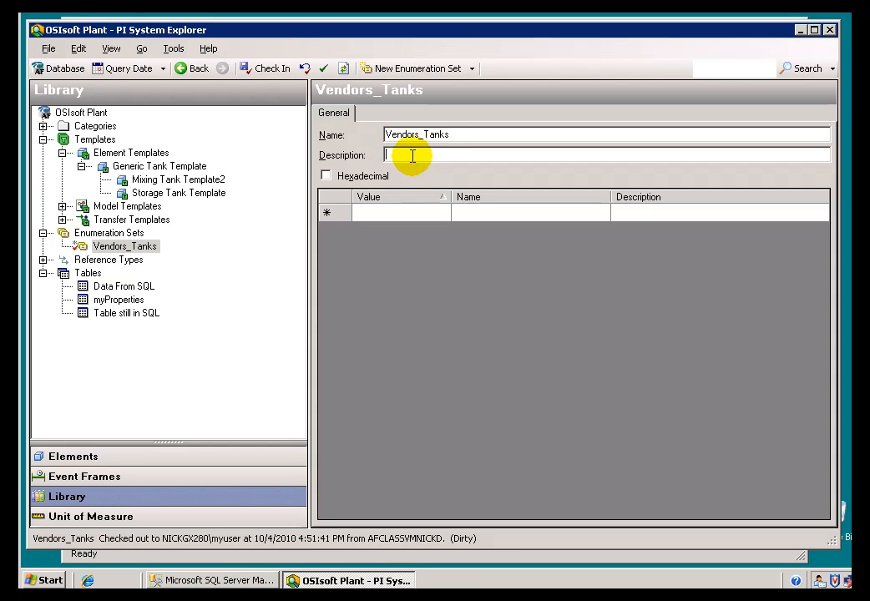
text(List of valid tank ven)
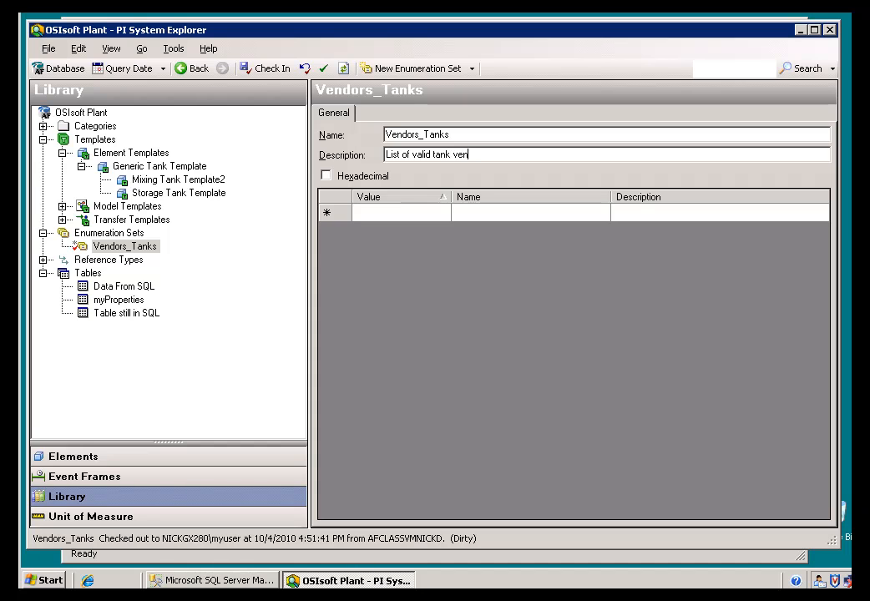
text(dors for purposes of unit)
text(ormity)
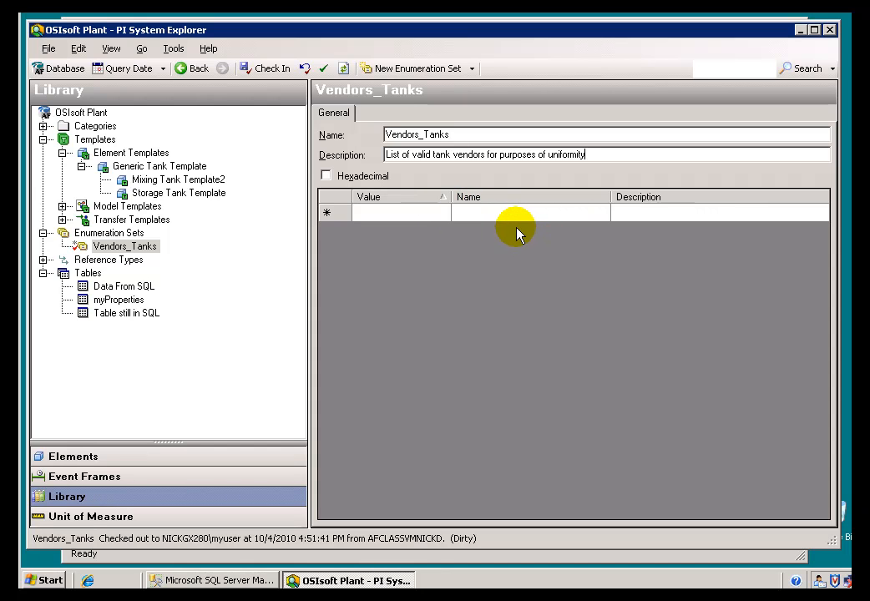
key(Tab)
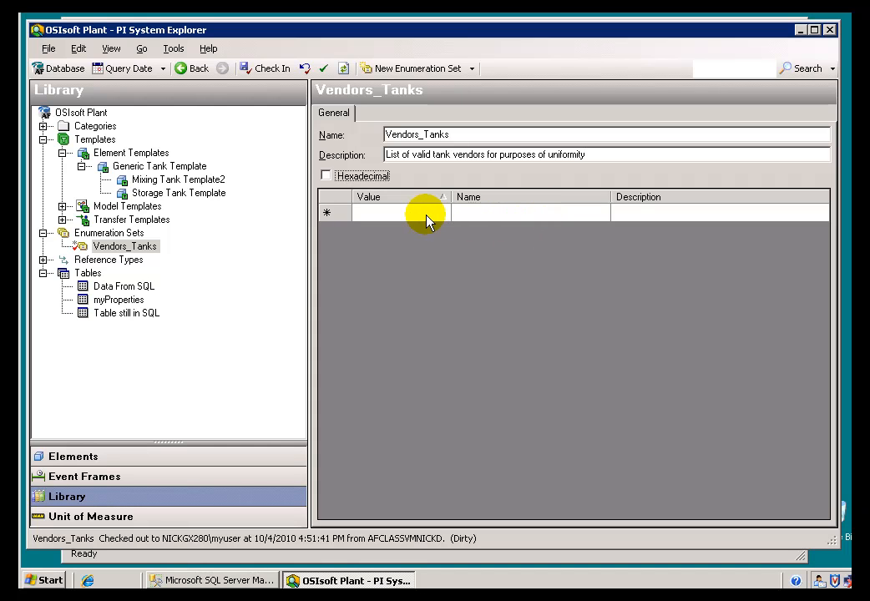
click(604, 155)
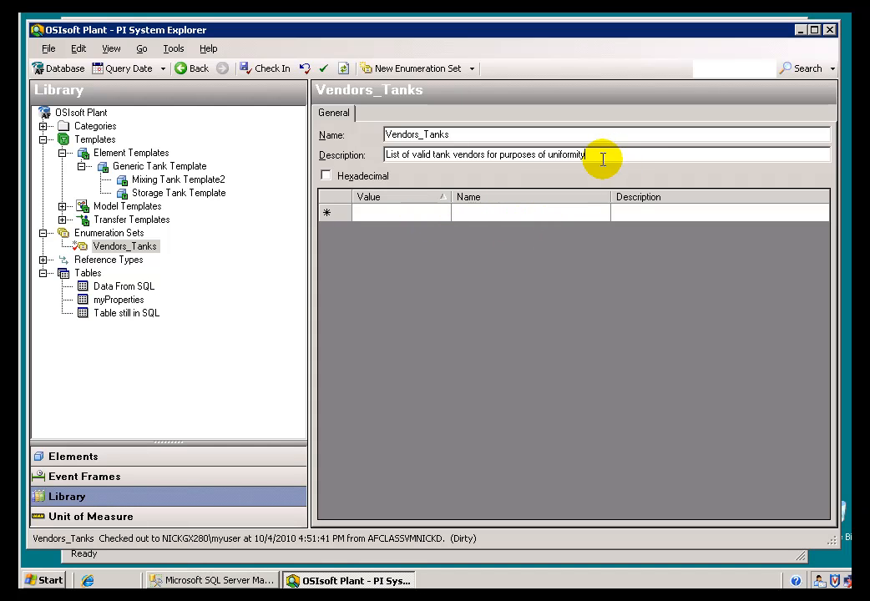
Step: Add the first enumeration entry with value 1, name ACME and description Acme Instruments
click(396, 220)
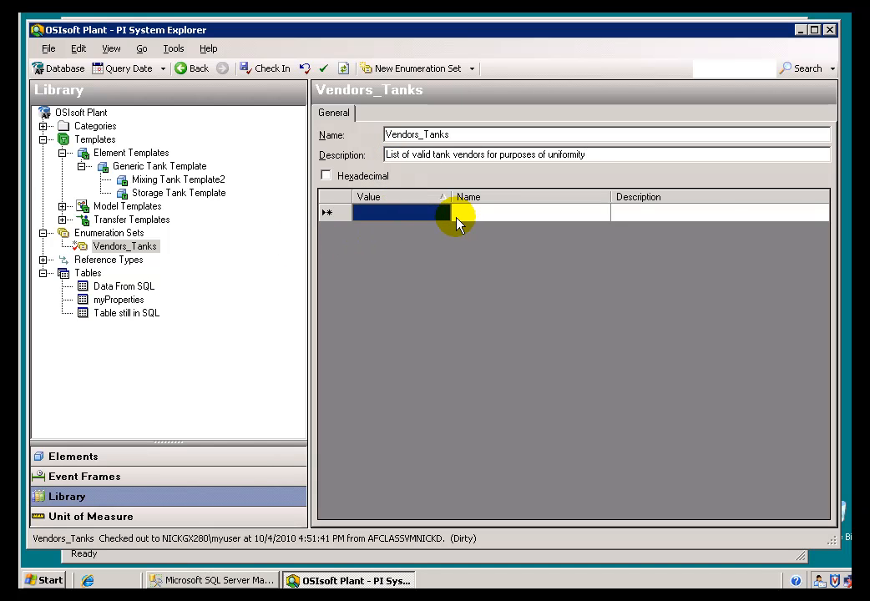
text(1)
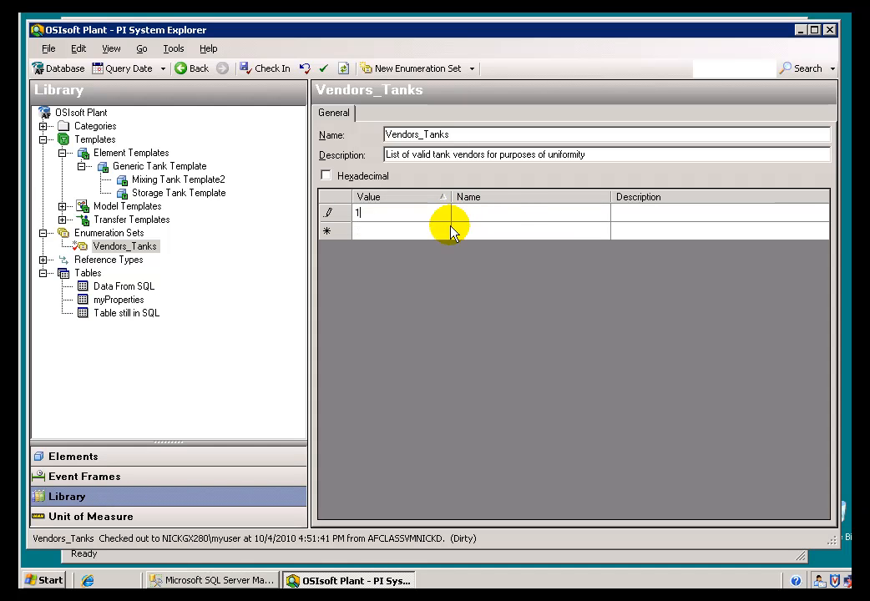
click(490, 214)
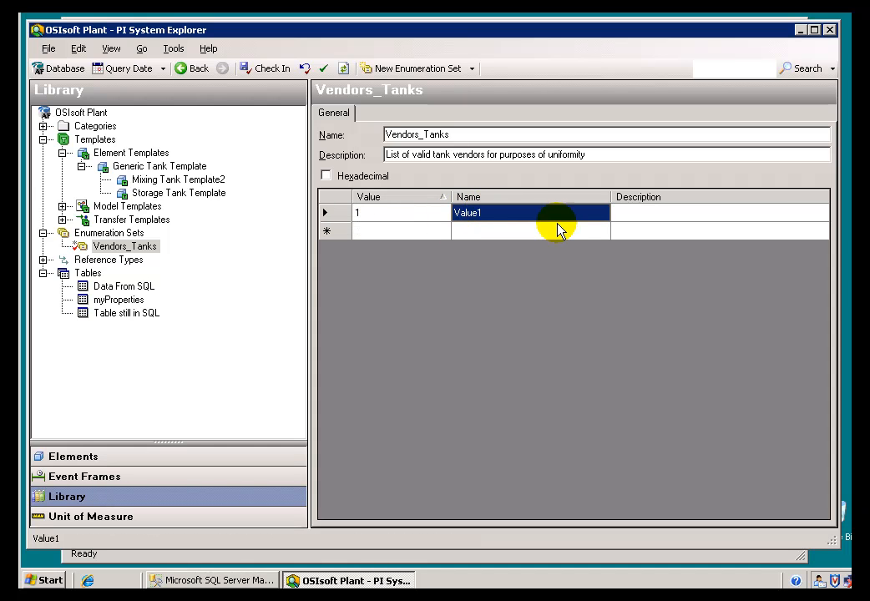
text(AC)
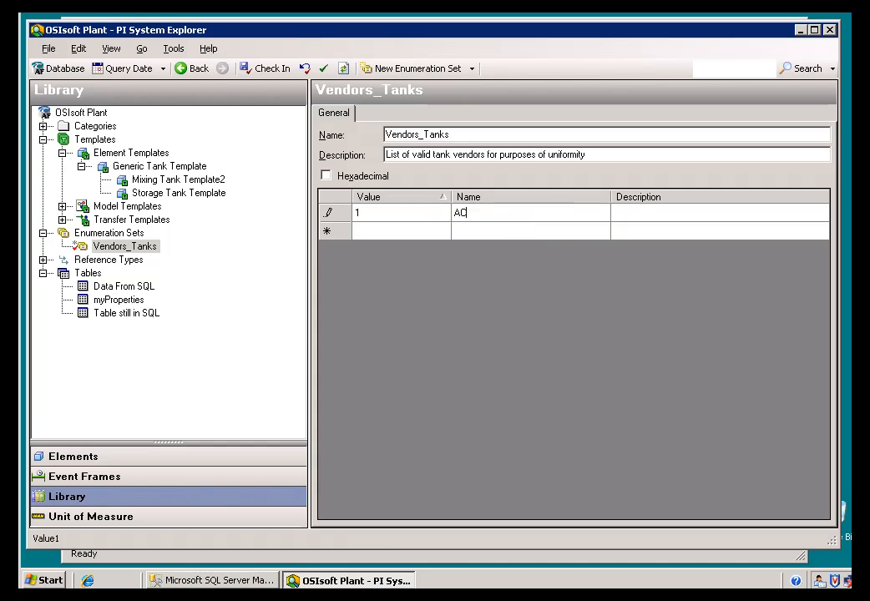
text(ME)
key(Tab)
text(Acme Instrument)
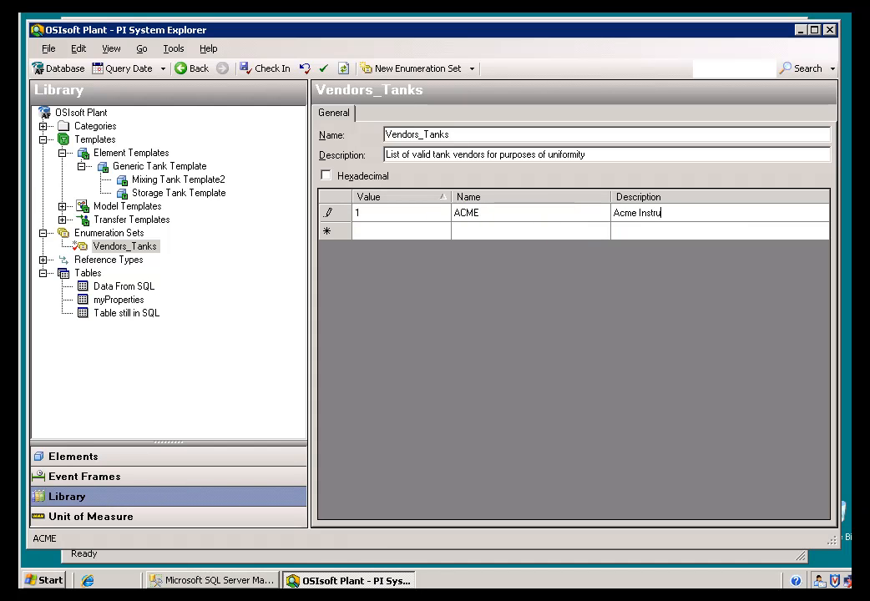
text(s)
Step: Add entries 2 Belmont (Belmont Engineering), 3 Cramond (Cramond LLC) and 4 Diamond (Diamond & Co.) to the enumeration set
click(557, 231)
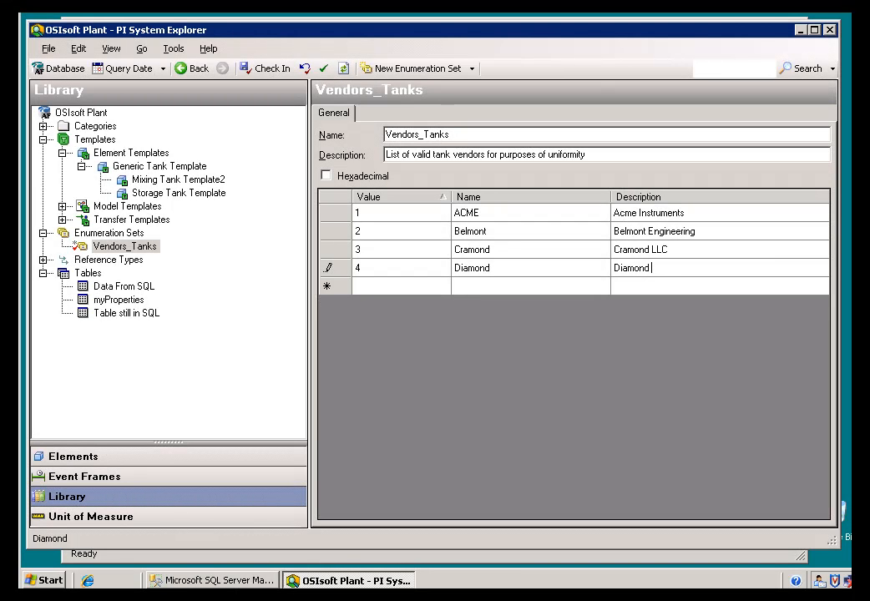
text(& Co.)
click(383, 272)
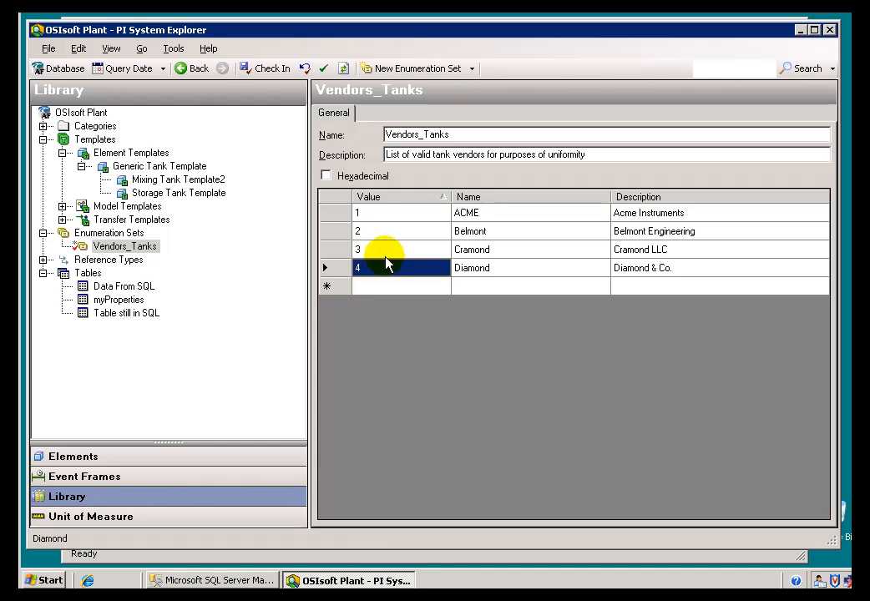
Step: Try the hexadecimal option for the enumeration set's values and switch it back off
click(324, 176)
click(325, 175)
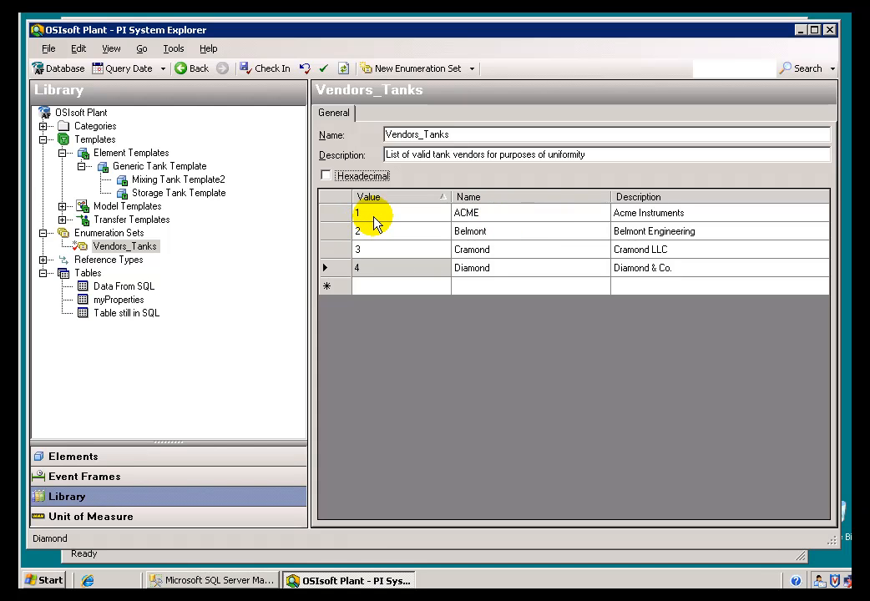
Step: Check in the new Vendors_Tanks enumeration set
click(486, 238)
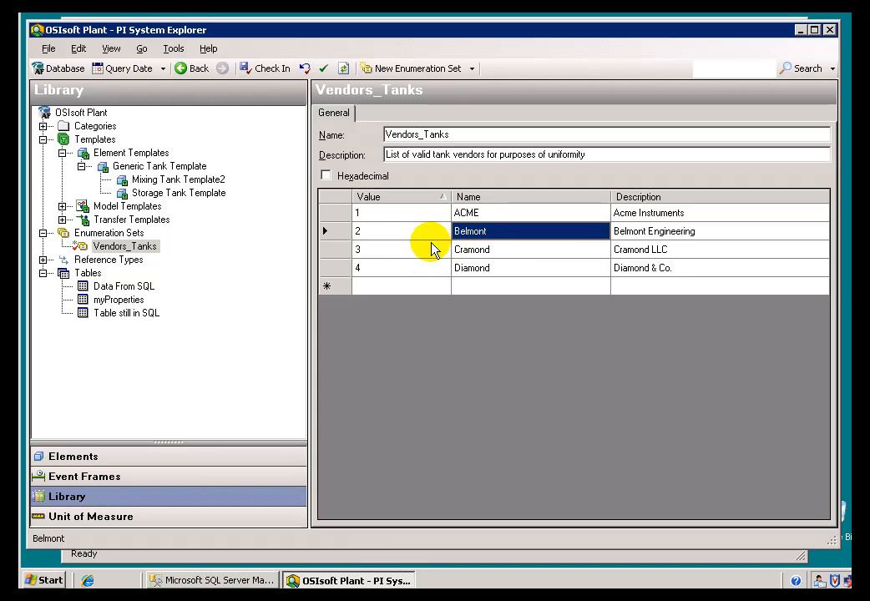
click(377, 237)
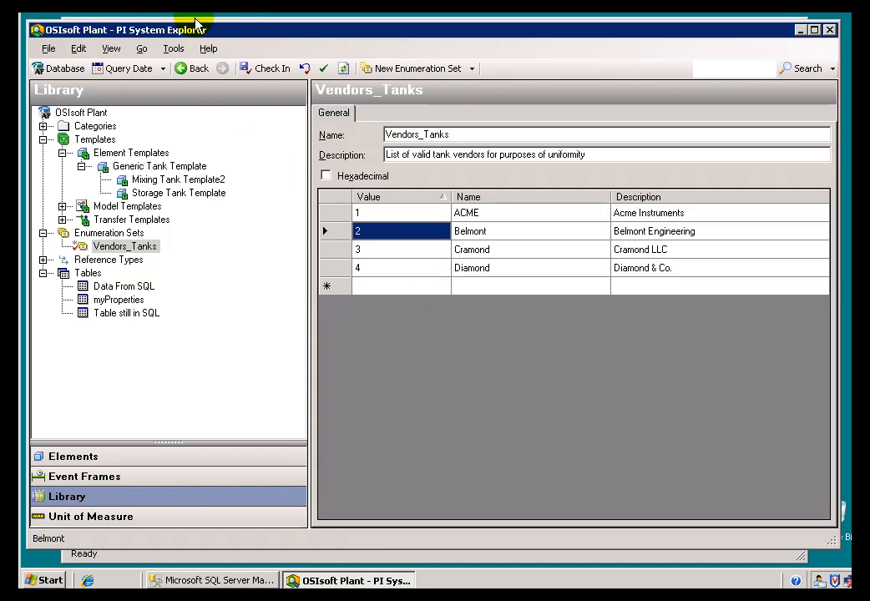
click(267, 68)
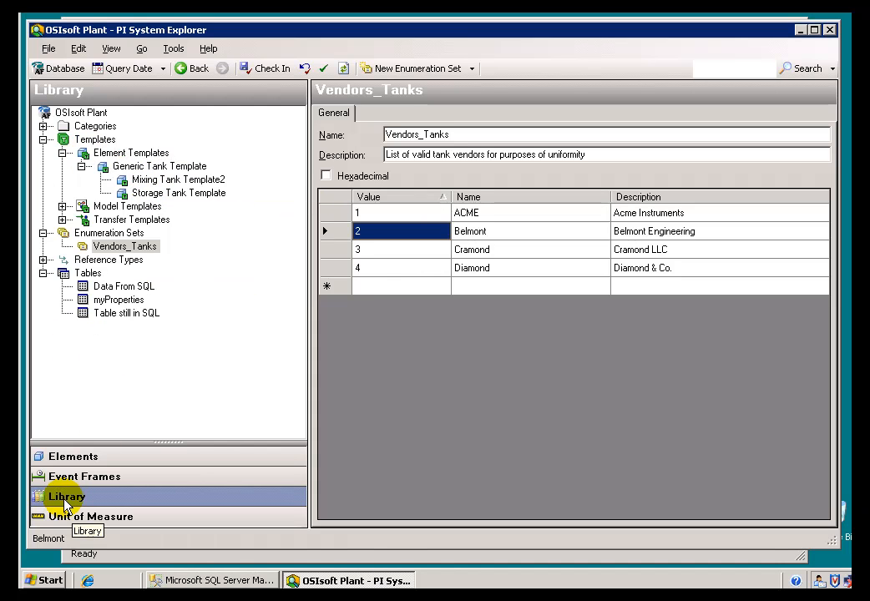
Step: Set the value type of the Vendor attribute template in Mixing Tank Template2 to the Vendors_Tanks enumeration set
click(125, 179)
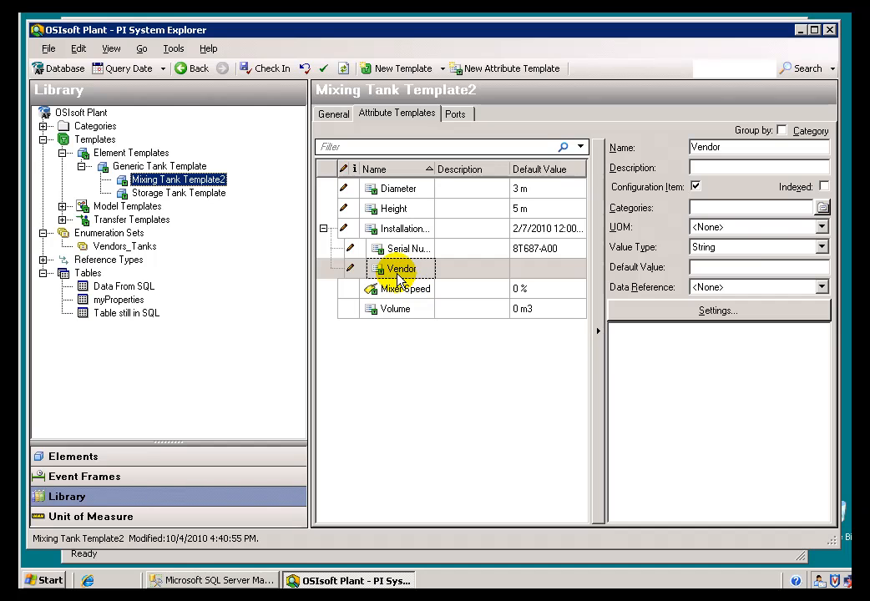
click(770, 250)
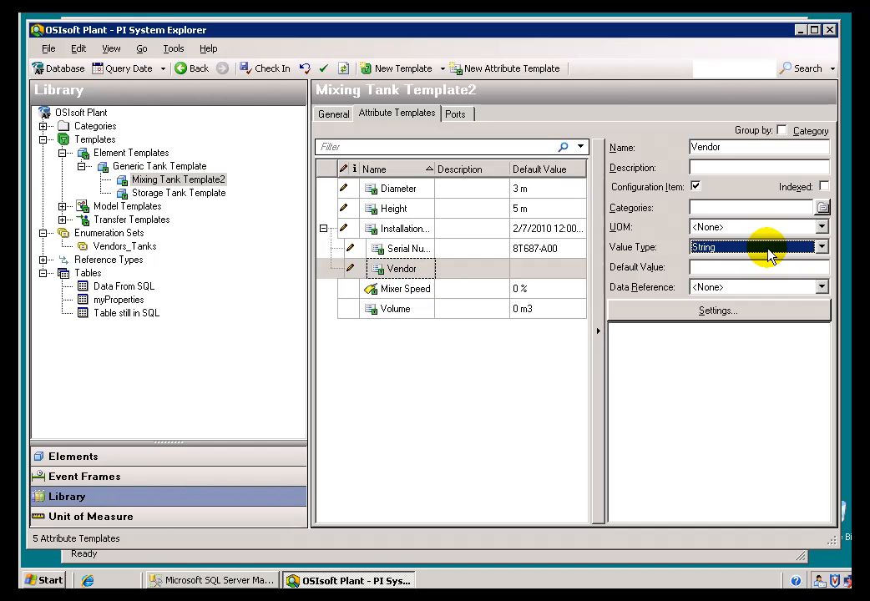
click(823, 248)
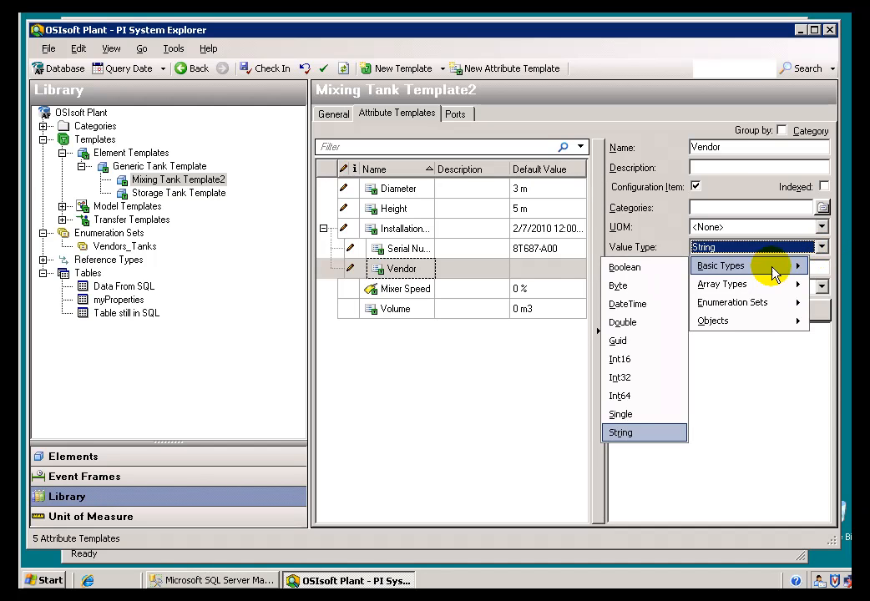
mouse_move(746, 311)
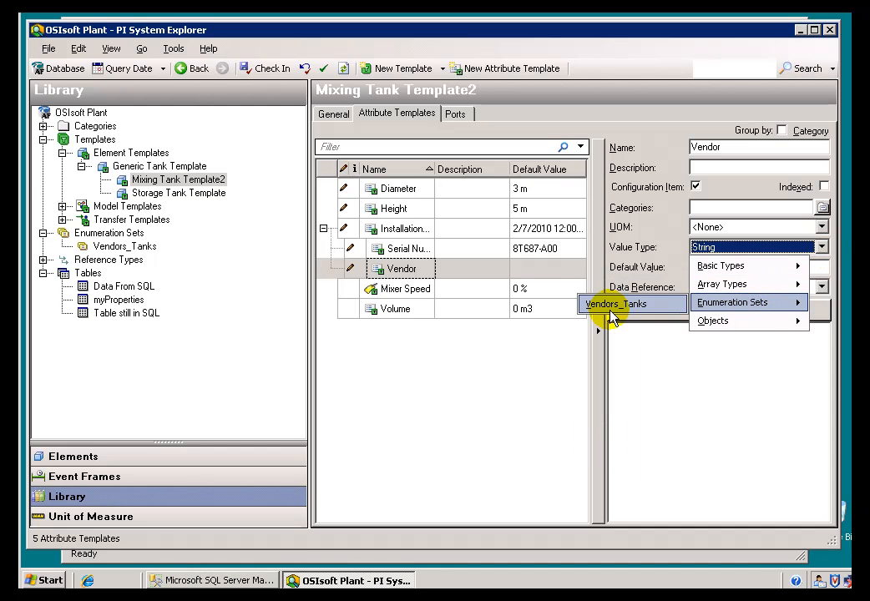
click(608, 309)
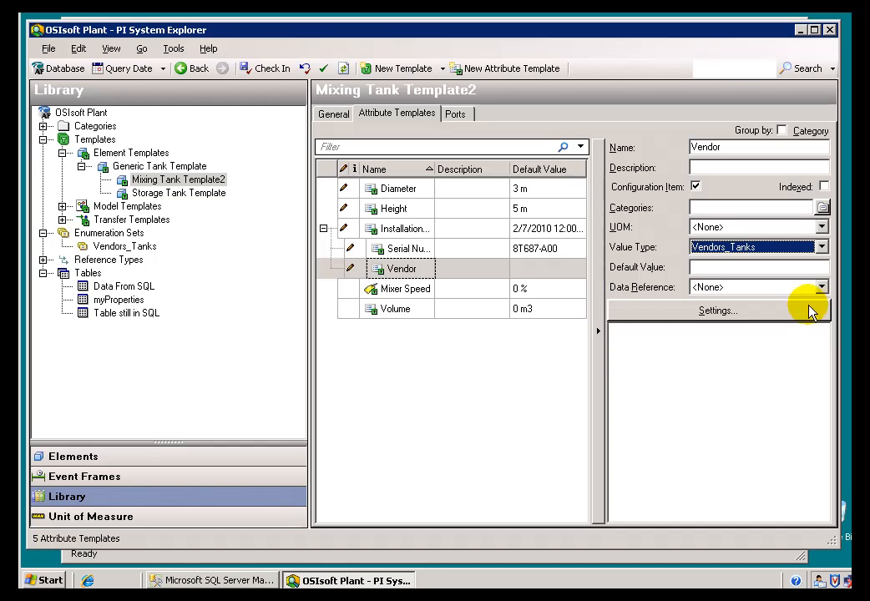
Step: Examine the choices offered for the Vendor attribute template's default value without picking one
click(723, 267)
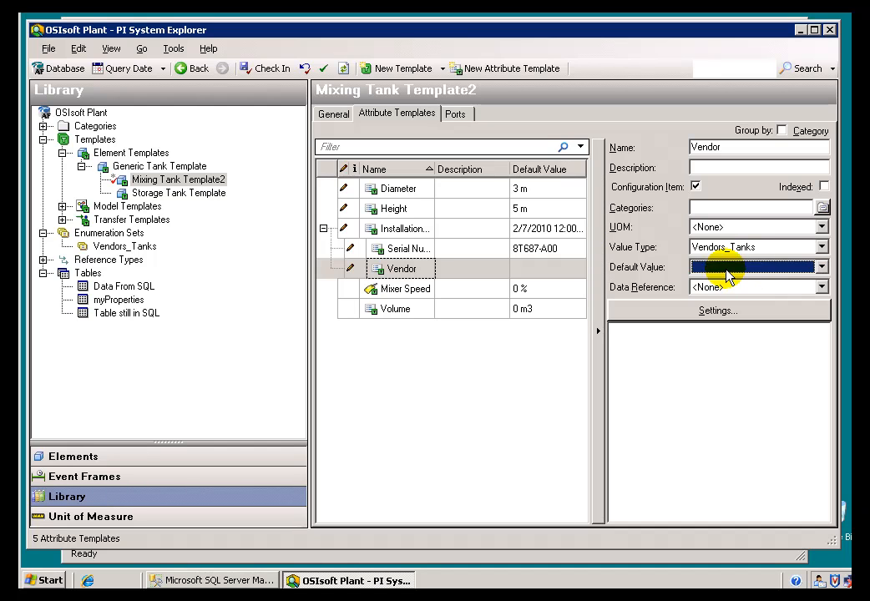
click(822, 267)
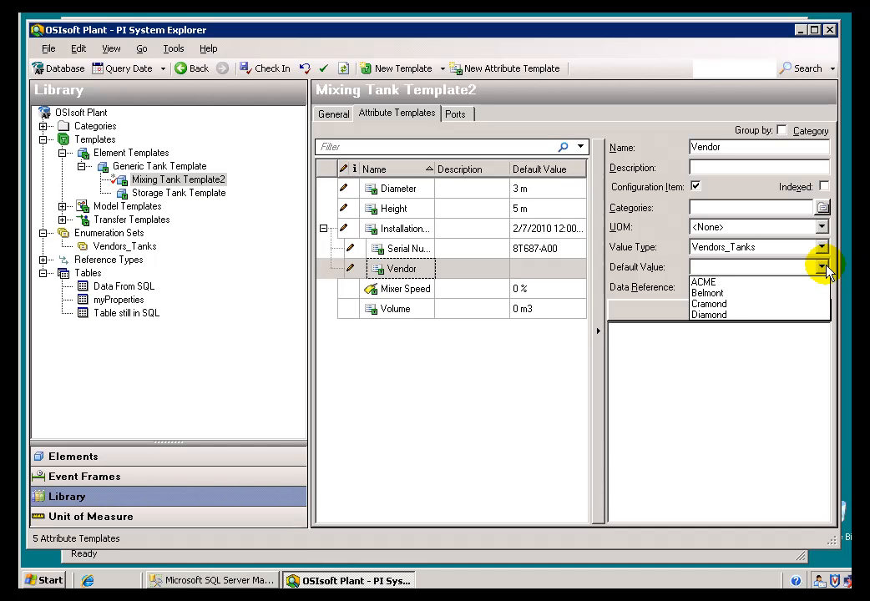
click(822, 267)
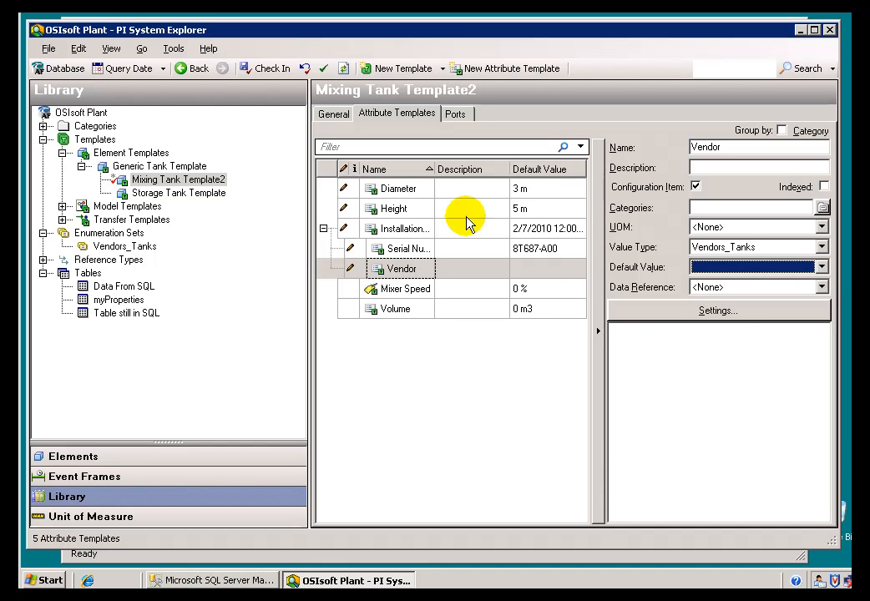
Step: Check in the modified Mixing Tank Template2 and return to the attributes of the Mixing Tank 1 element
click(266, 68)
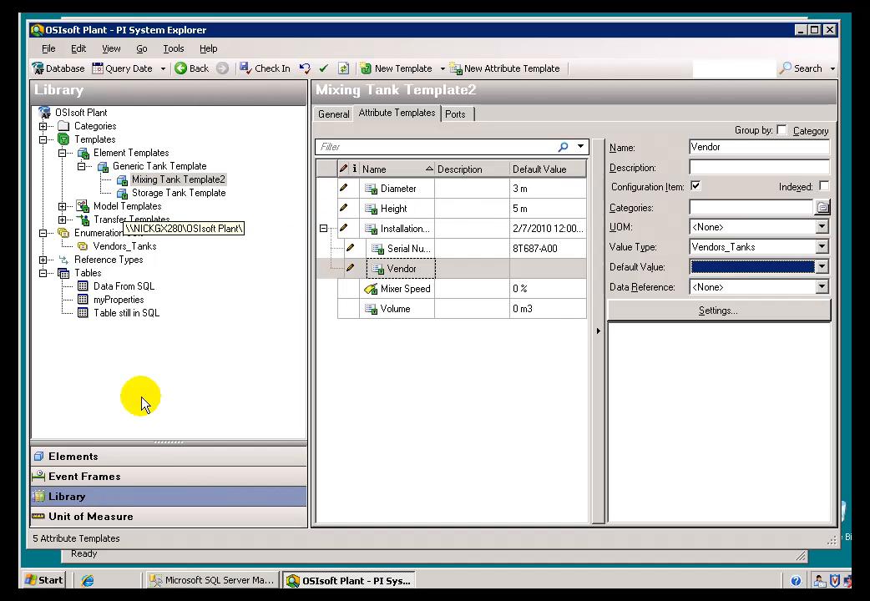
click(71, 456)
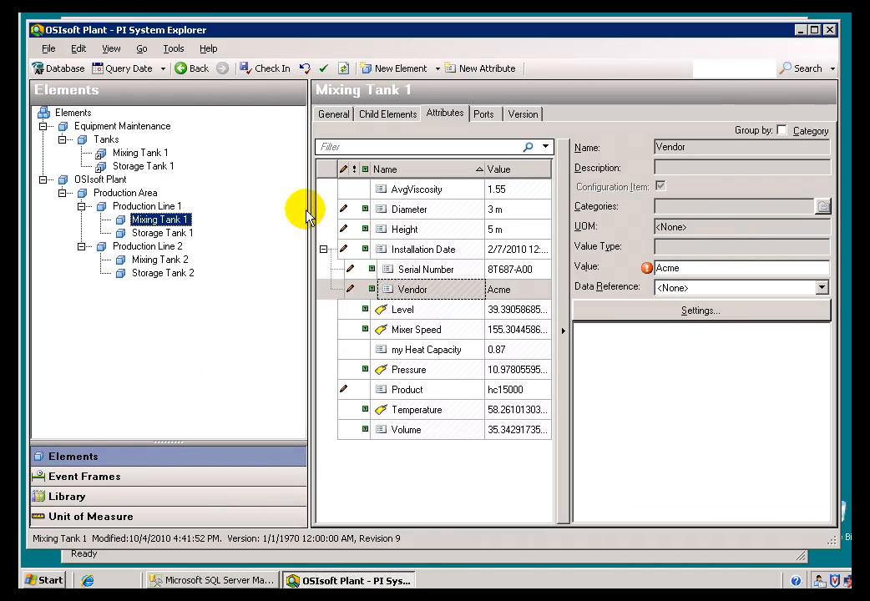
Step: Examine the error flagged on the Vendor attribute's value in the Mixing Tank 1 element
click(136, 154)
click(134, 219)
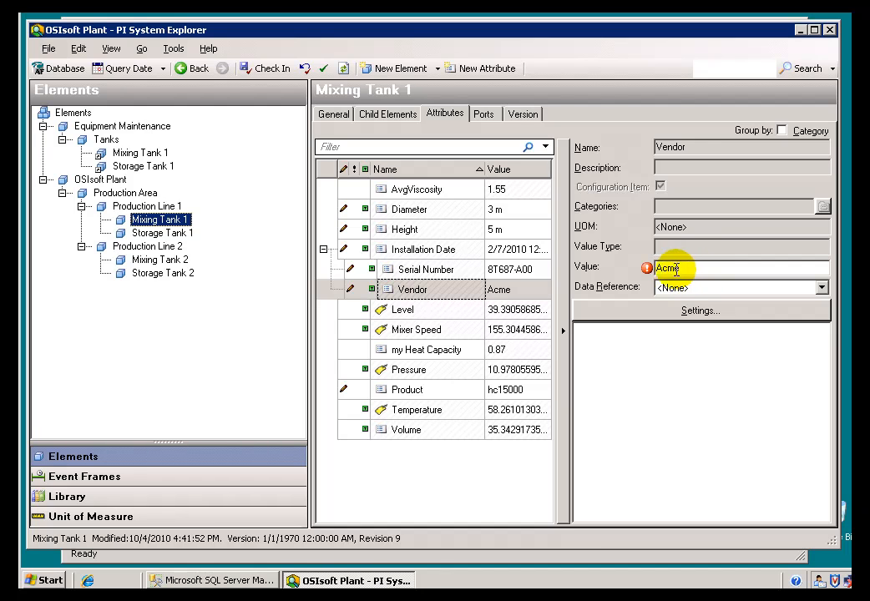
mouse_move(647, 269)
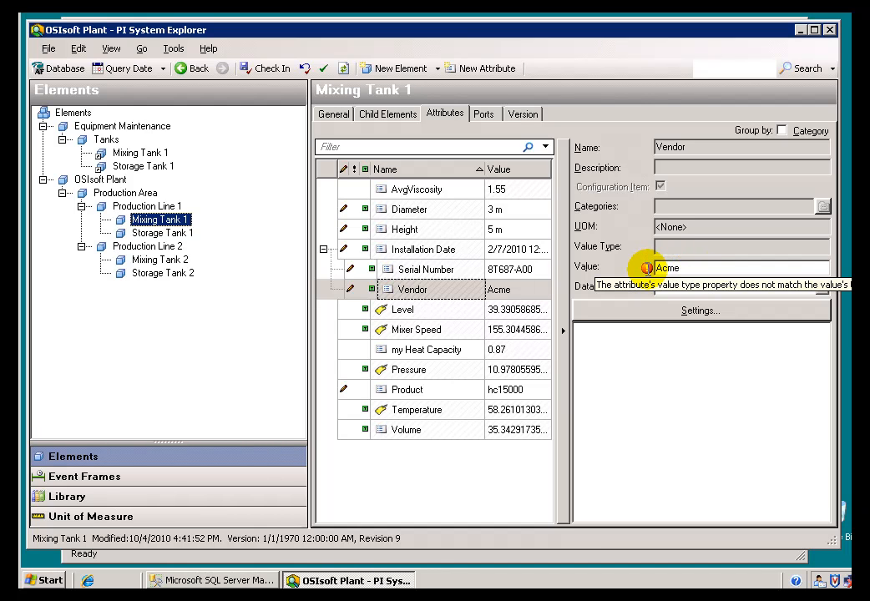
click(686, 270)
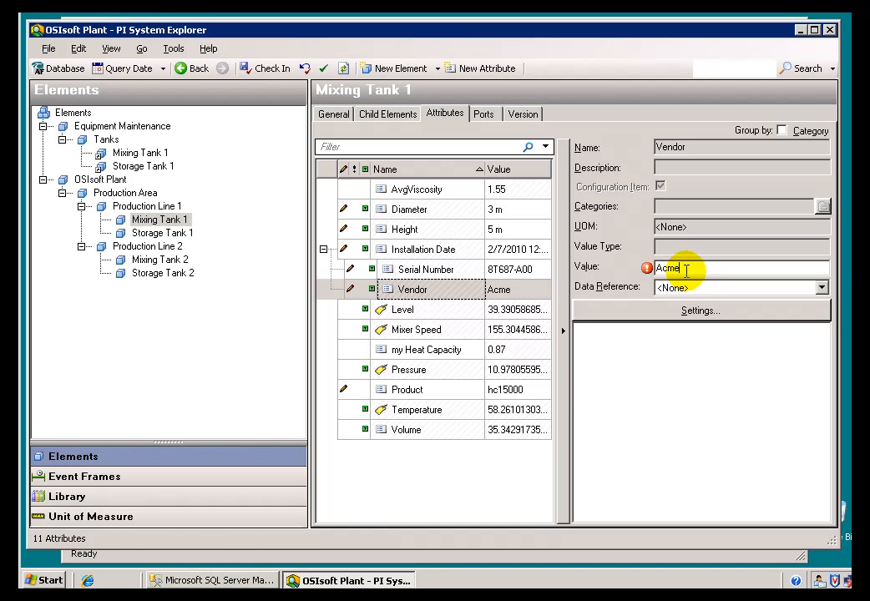
Step: Set the Vendor attribute of Mixing Tank 1 to ACME from the enumeration choices, leaving its data reference at <None>
click(699, 311)
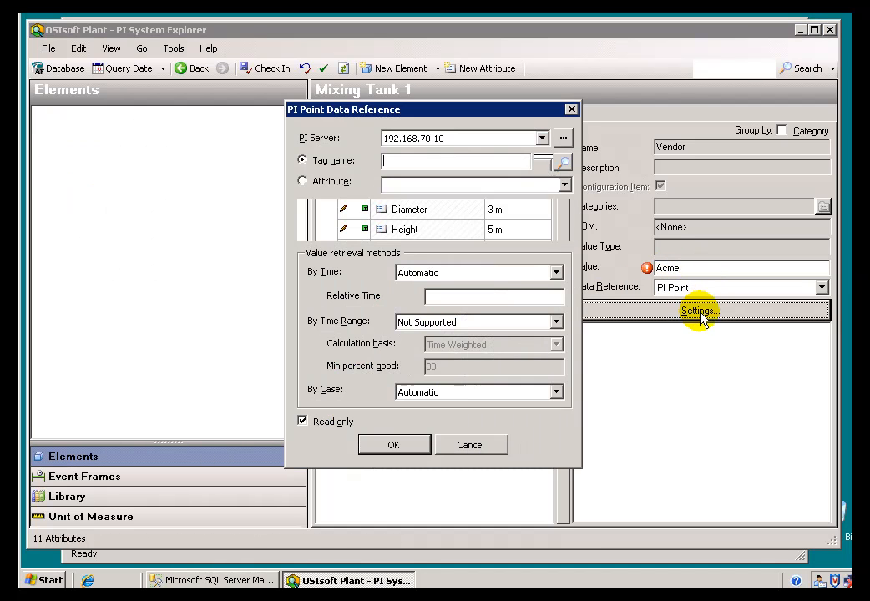
click(477, 443)
click(821, 268)
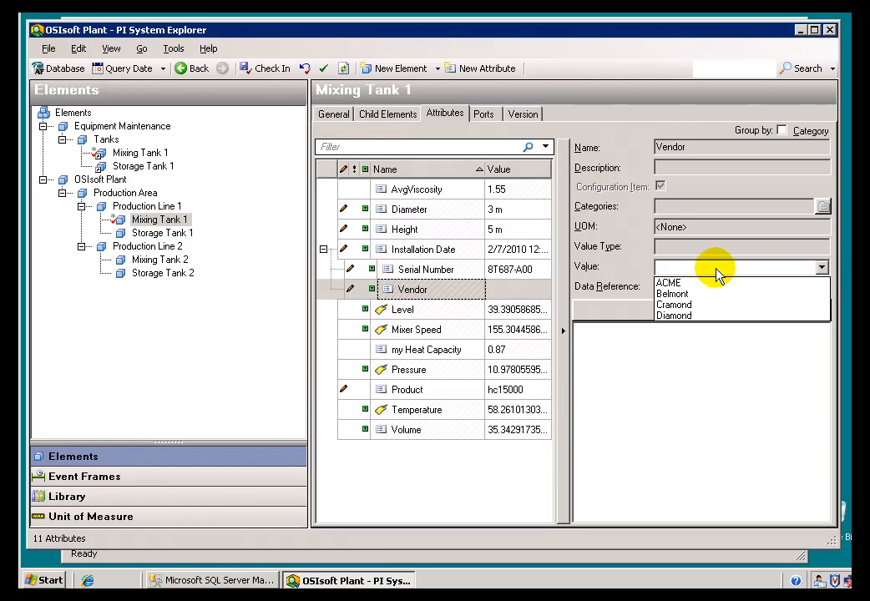
click(668, 283)
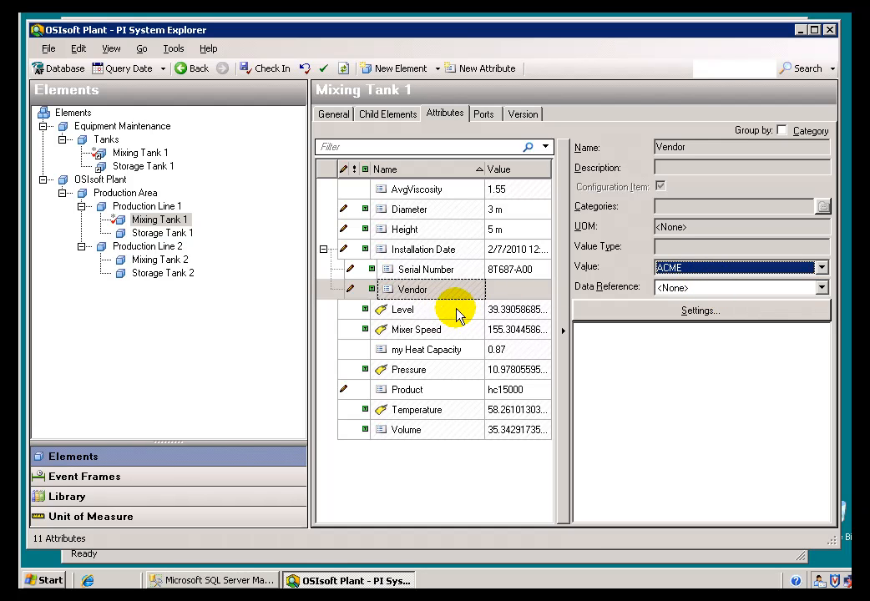
click(458, 270)
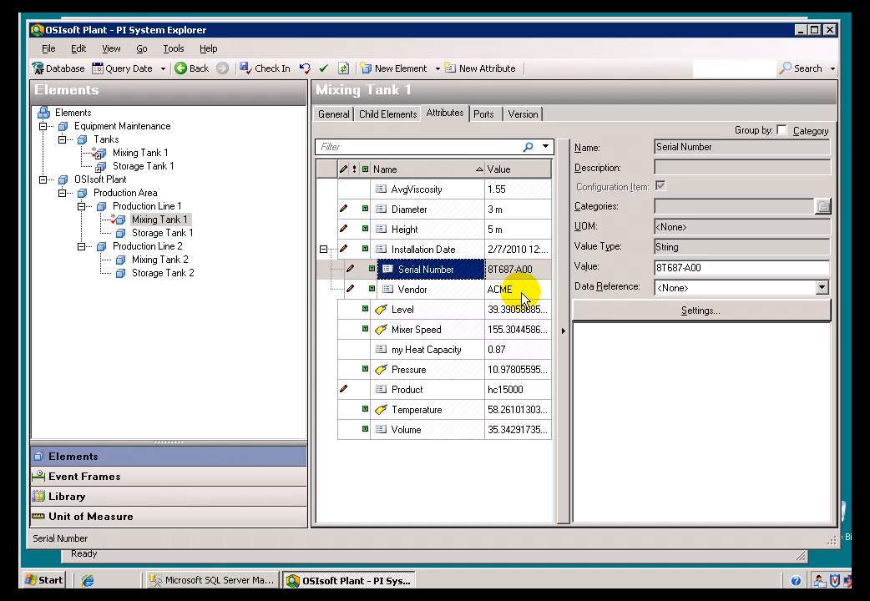
click(524, 296)
click(543, 289)
click(543, 289)
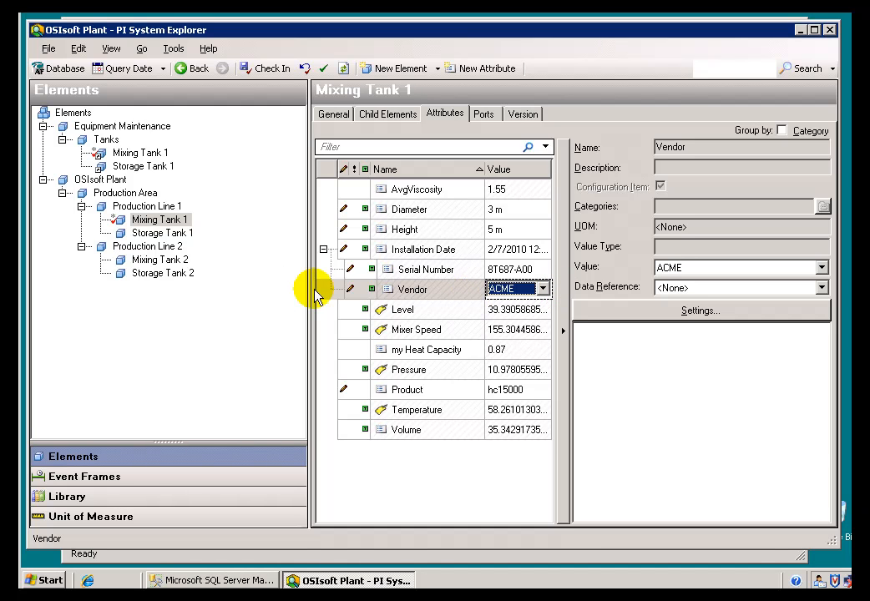
Step: Set the Vendor attribute of the Mixing Tank 2 element to Belmont
click(155, 262)
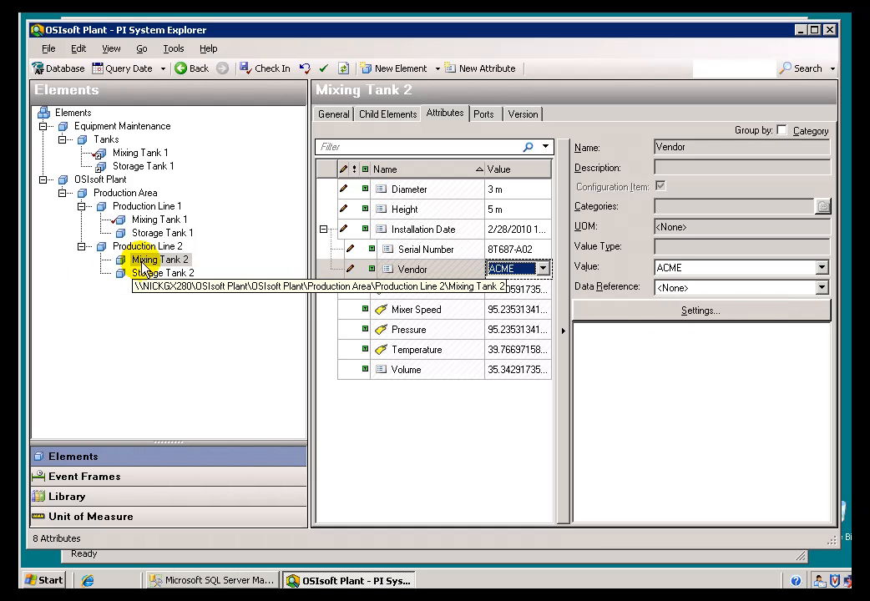
click(521, 273)
click(523, 275)
click(544, 270)
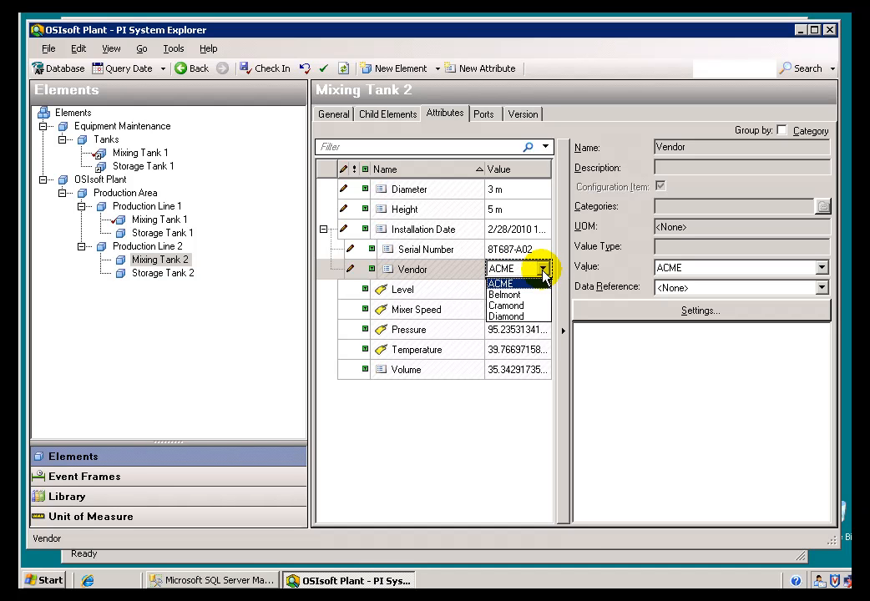
click(505, 295)
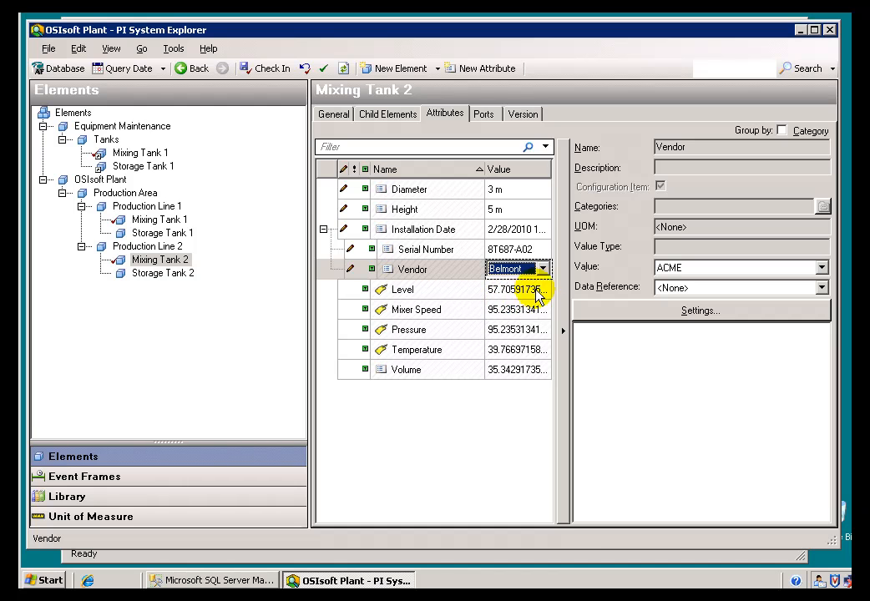
Step: Set the Vendor attribute of Mixing Tank 2 to ACME and check in the changes to both mixing tanks
click(543, 270)
click(503, 282)
click(441, 276)
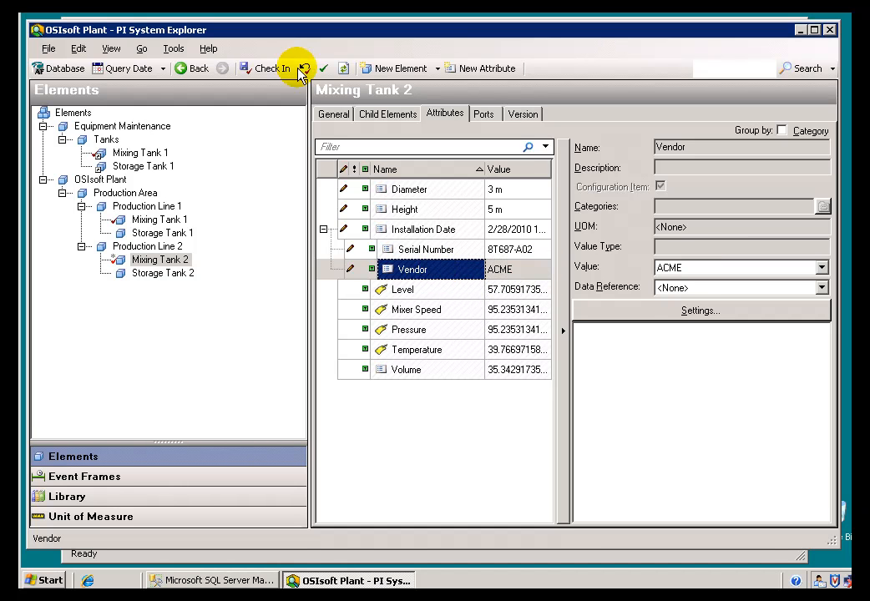
click(249, 68)
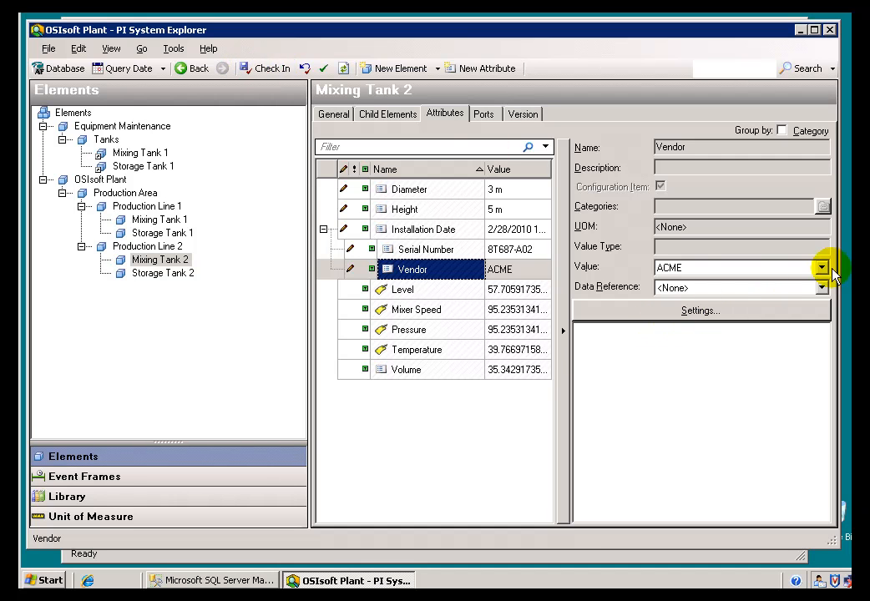
Step: Compare how the Vendor value is entered in the two mixing tanks and in Storage Tank 1
click(146, 219)
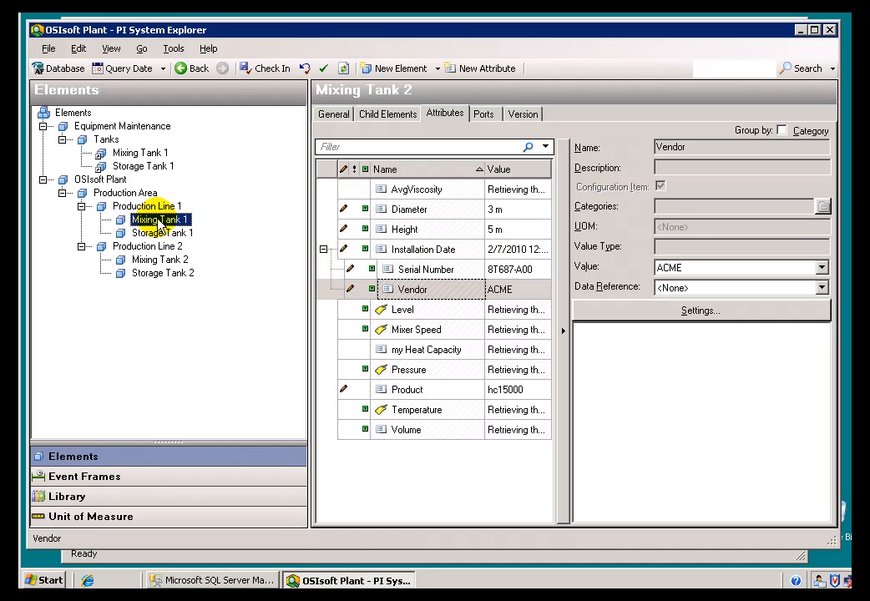
click(160, 261)
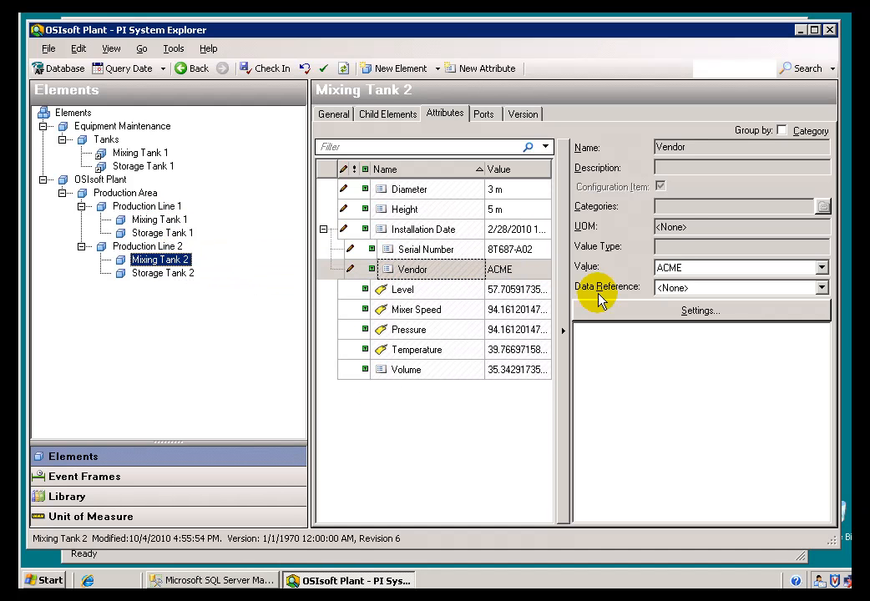
click(161, 221)
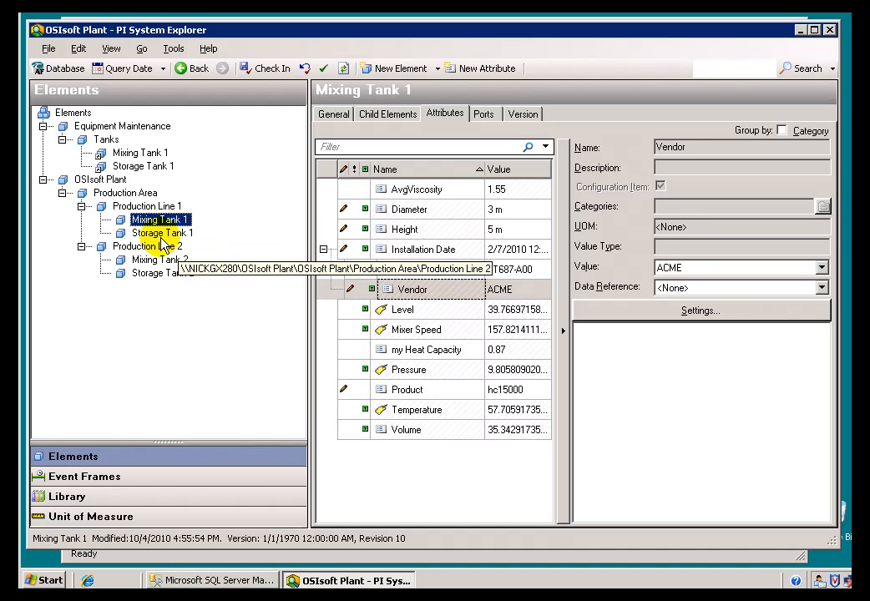
click(162, 233)
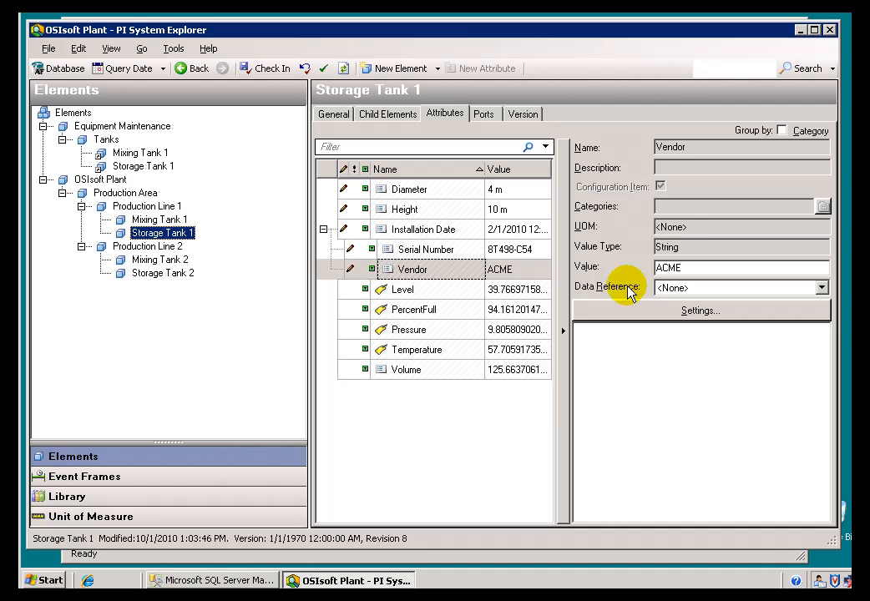
click(705, 268)
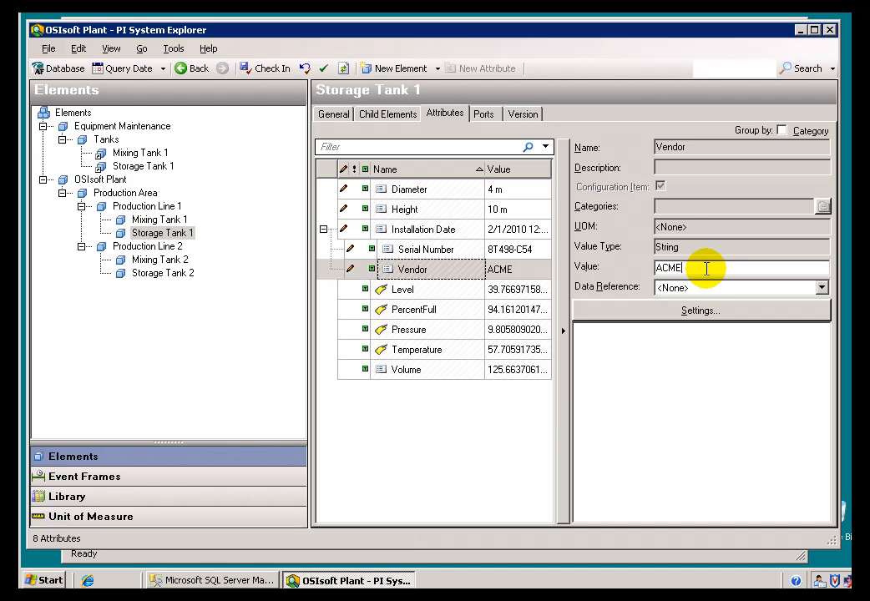
click(154, 219)
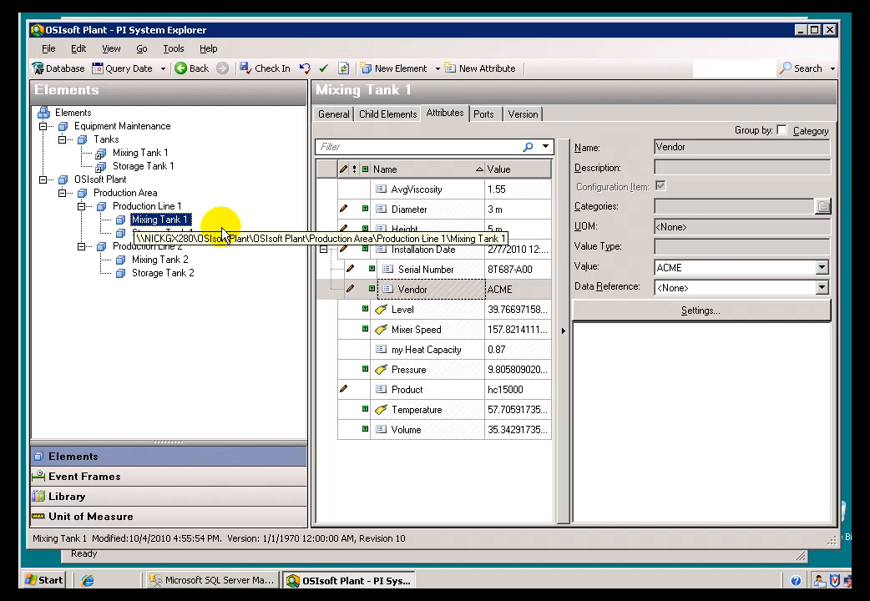
click(709, 270)
click(722, 282)
Step: Change the Vendor value of Storage Tank 1 to ACME Instruments as free text
click(134, 233)
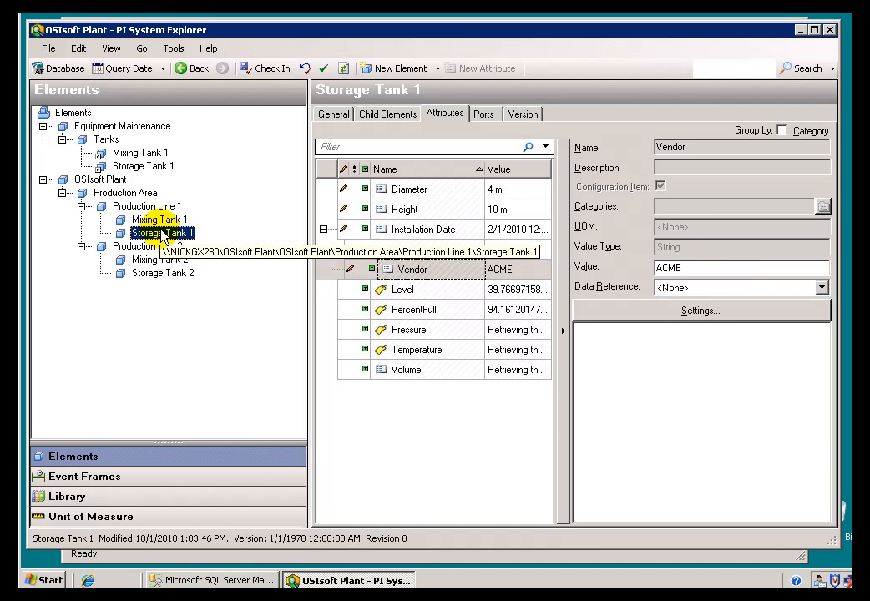
click(725, 269)
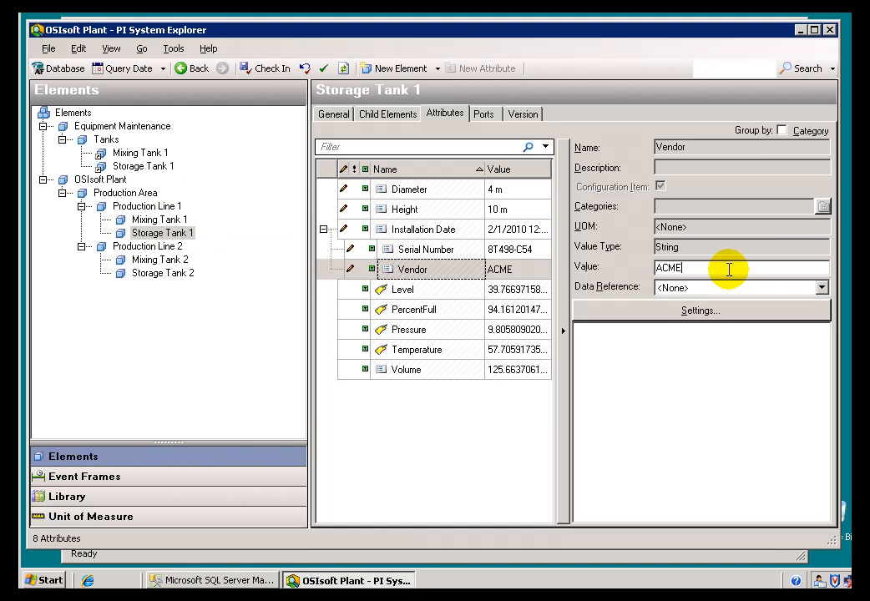
text(Instruments)
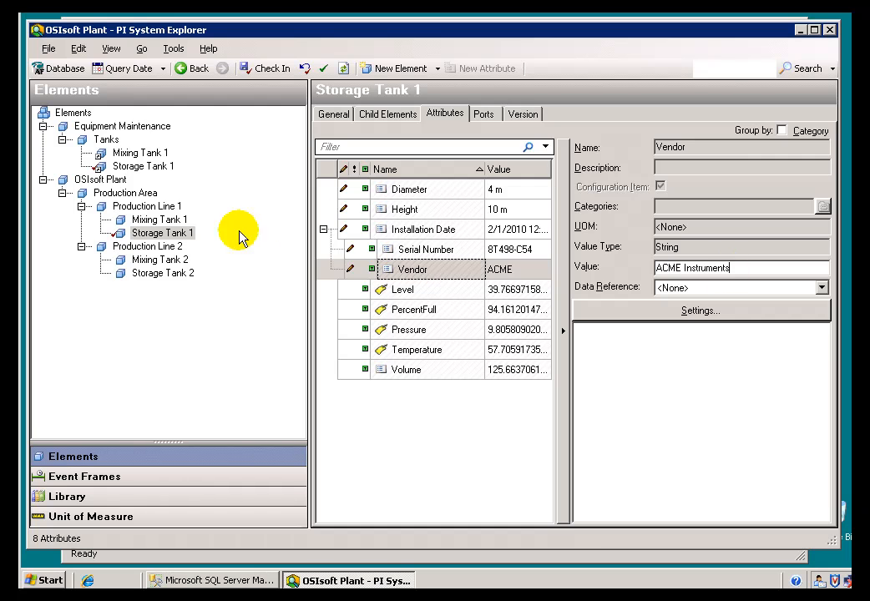
Step: Replace the Vendor value of Storage Tank 2 with the free text AInstruments
click(152, 273)
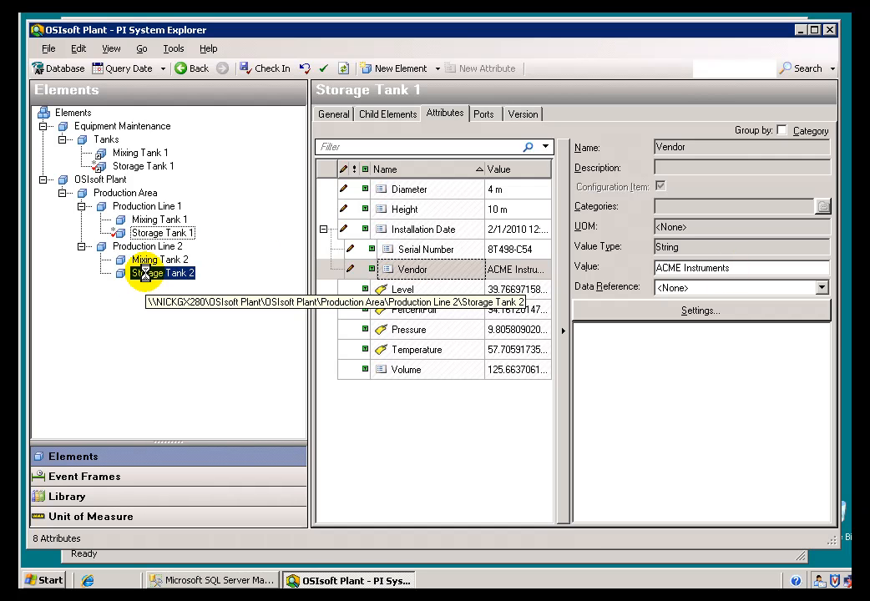
double_click(692, 267)
text(Al)
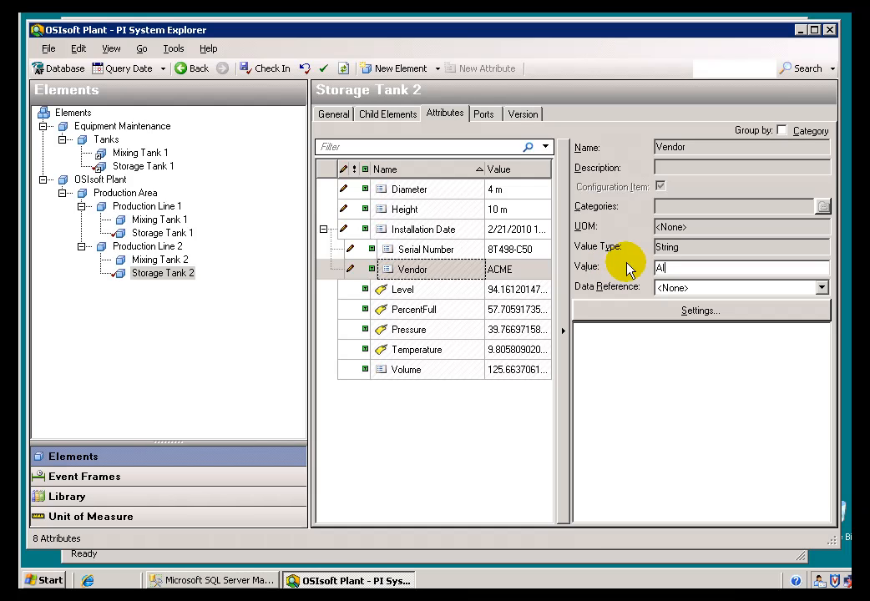
text(l)
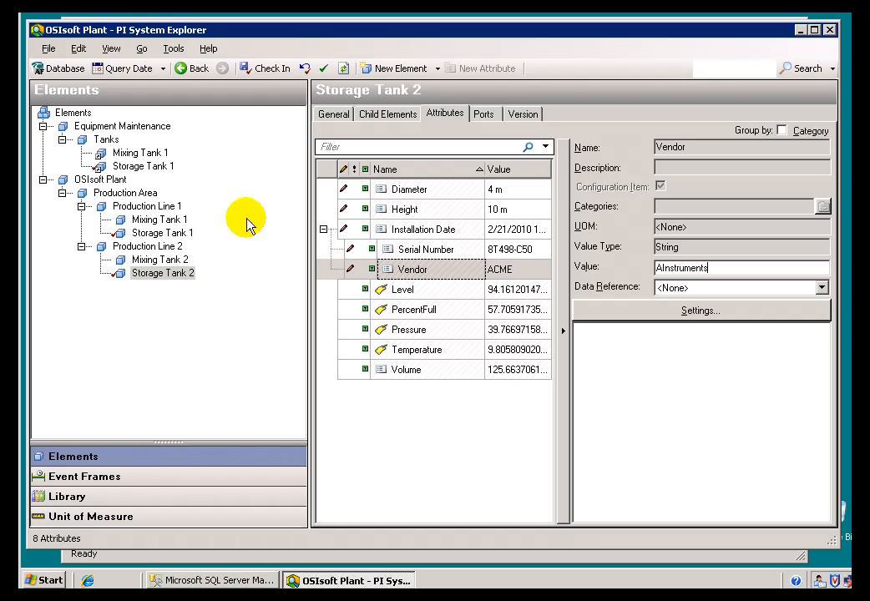
Step: Compare the free-text Vendor values of Storage Tank 1 and Storage Tank 2 with the enumerated Vendor of Mixing Tank 1
click(138, 234)
click(160, 275)
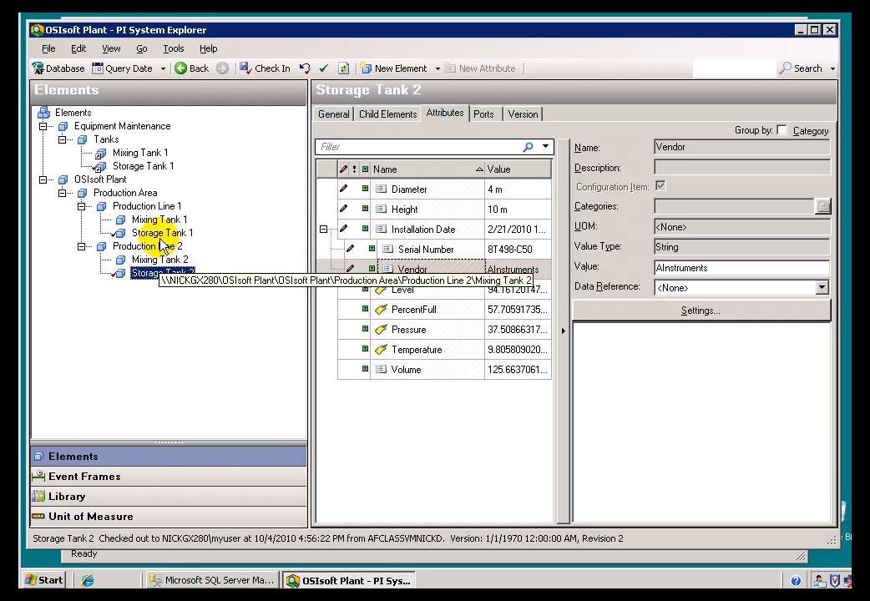
click(153, 234)
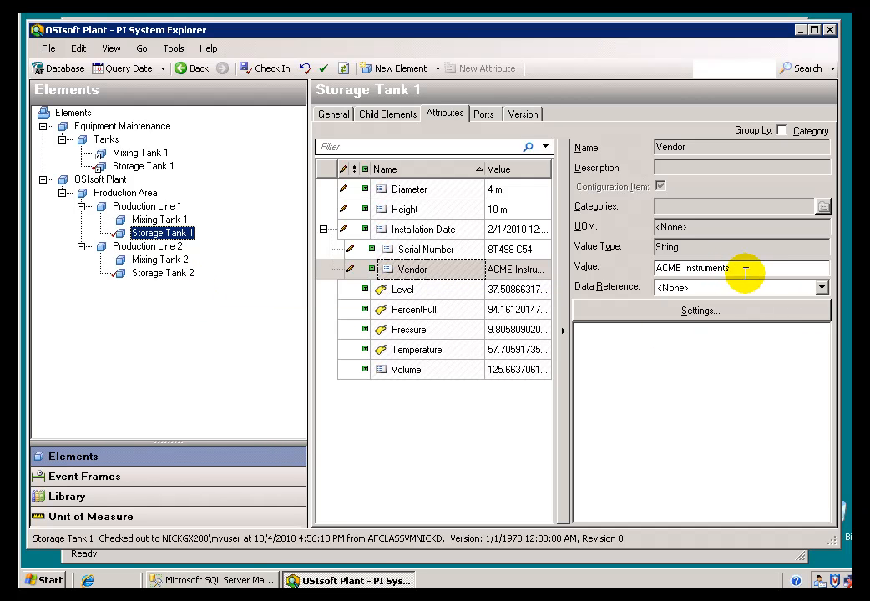
click(157, 278)
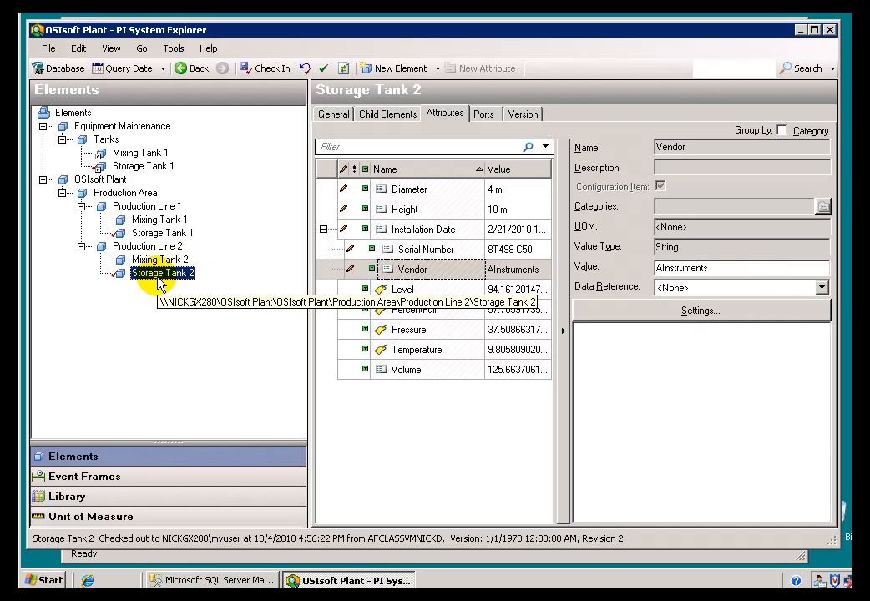
click(142, 233)
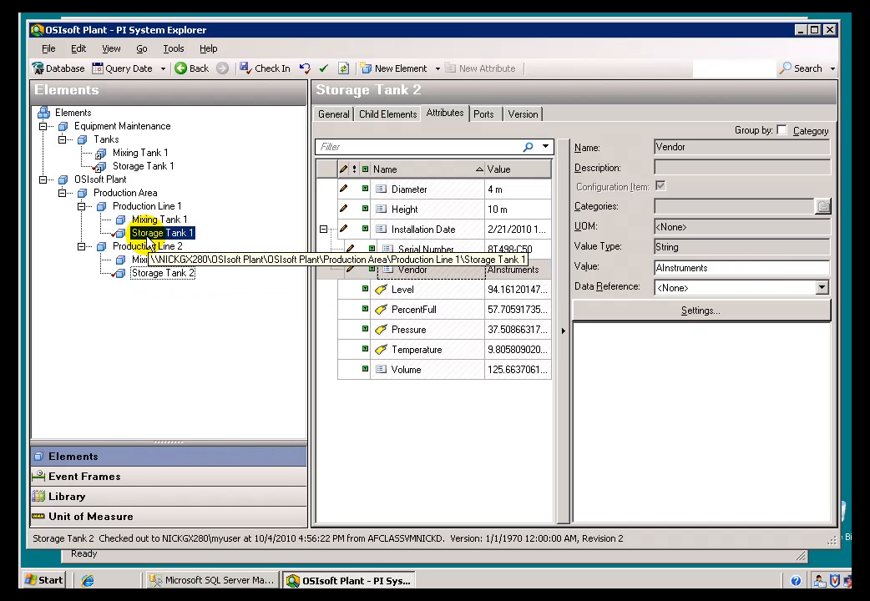
click(155, 277)
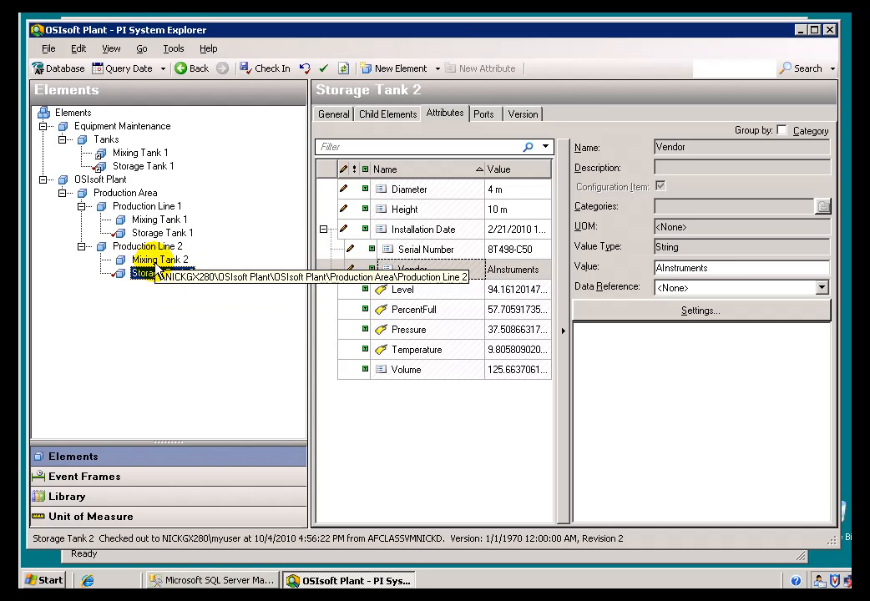
click(159, 233)
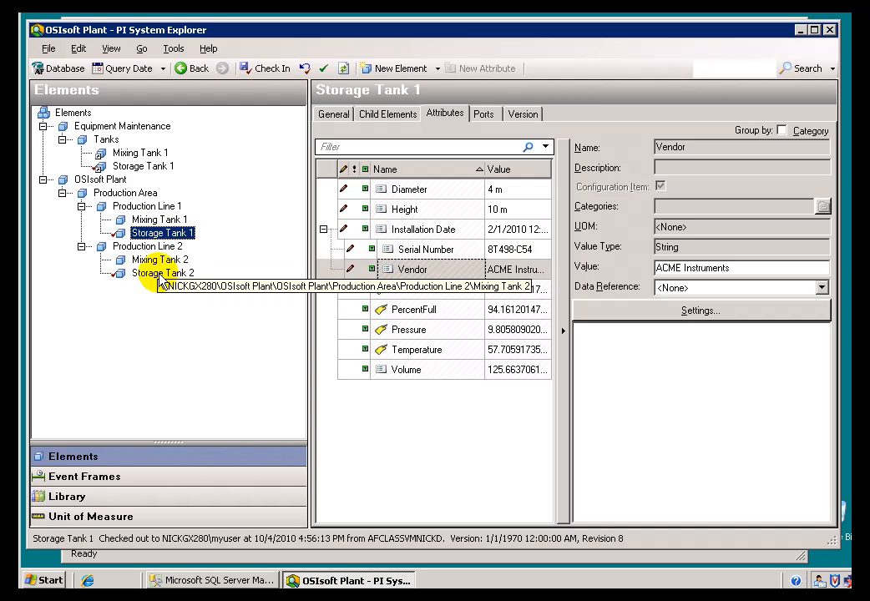
click(161, 276)
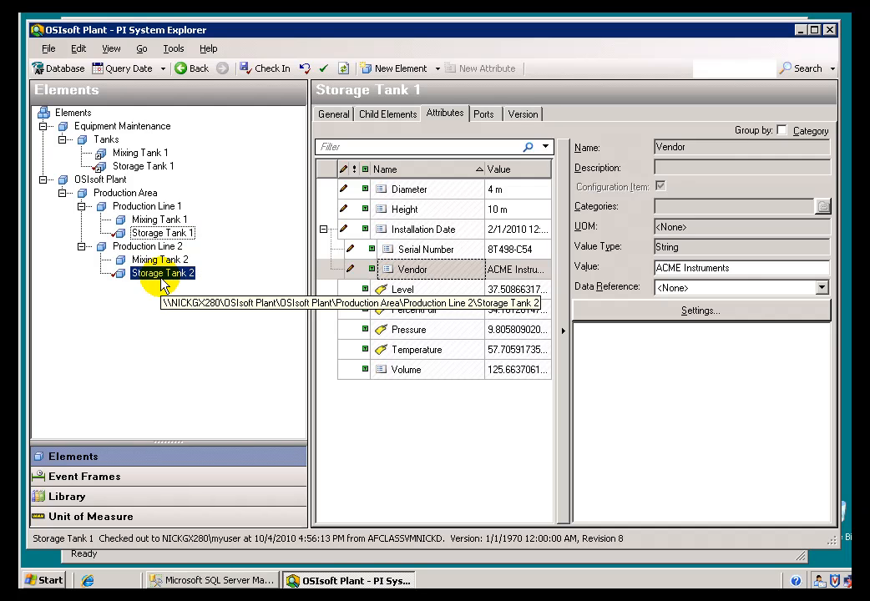
click(742, 269)
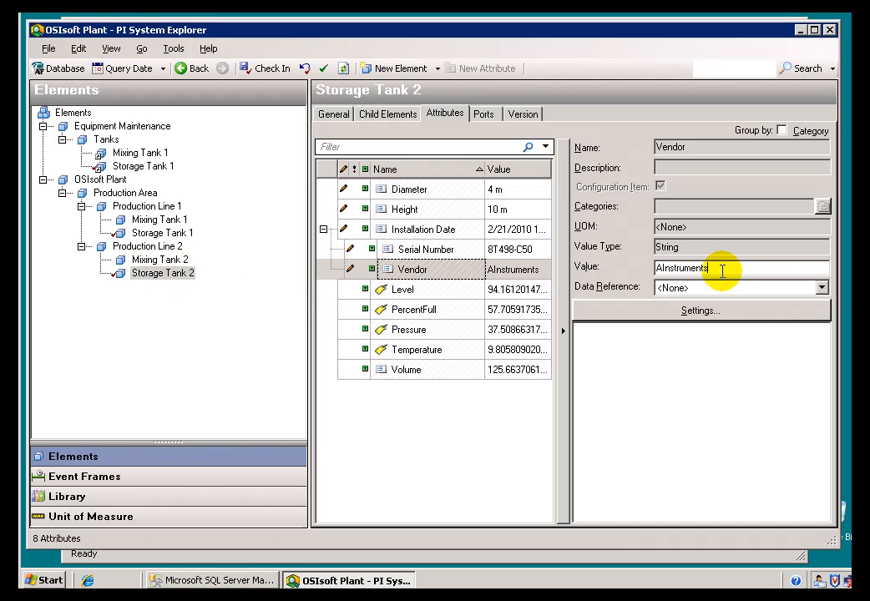
drag(722, 269, 608, 267)
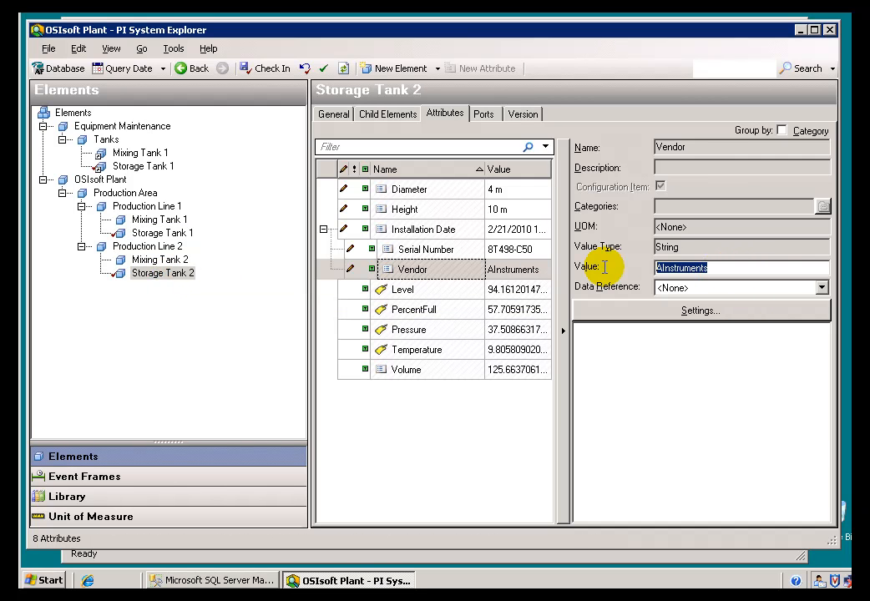
click(144, 236)
click(150, 221)
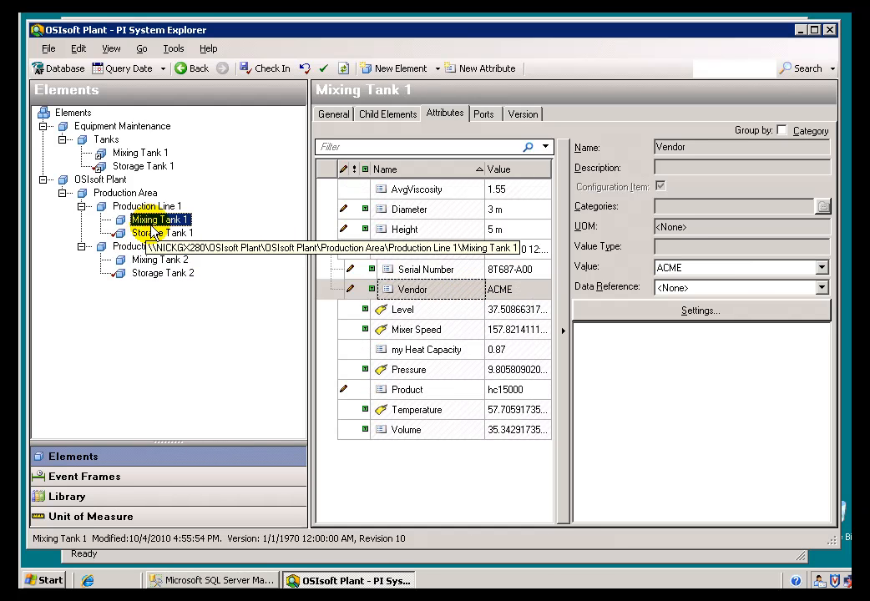
Step: Check the vendor choices offered for the Vendor attribute of Mixing Tank 2
click(158, 260)
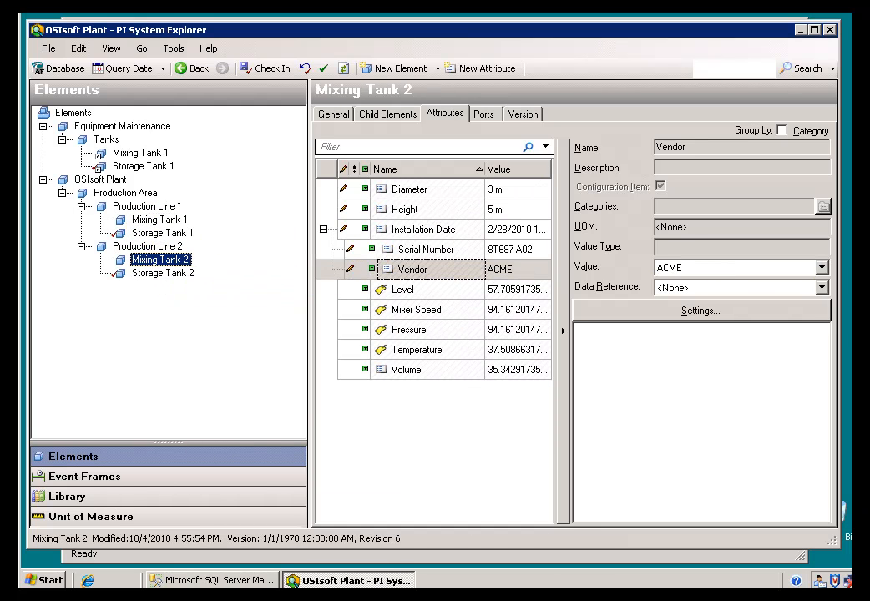
click(822, 269)
click(822, 269)
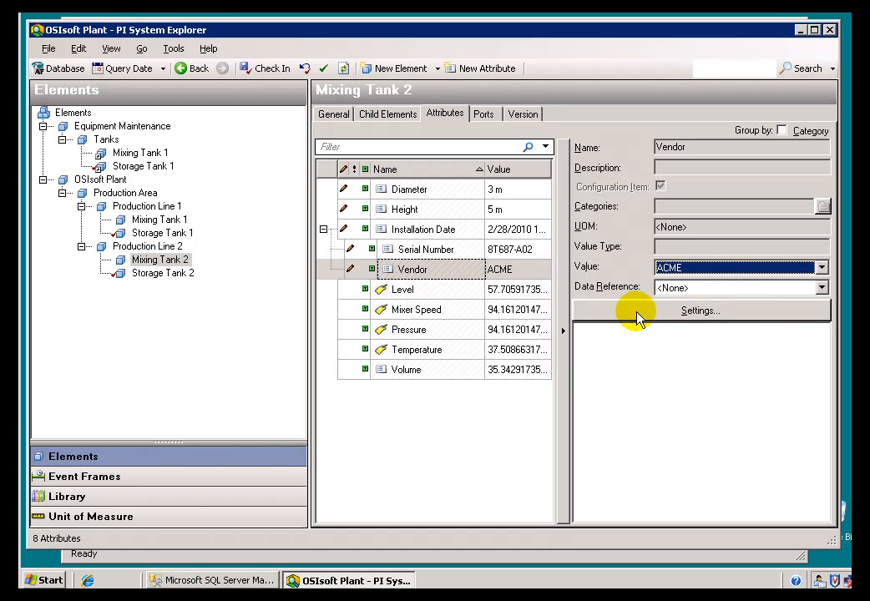
Step: Renumber the values of the Vendors_Tanks enumeration set in the library with a starting value of 32 and an increment of 1
click(40, 496)
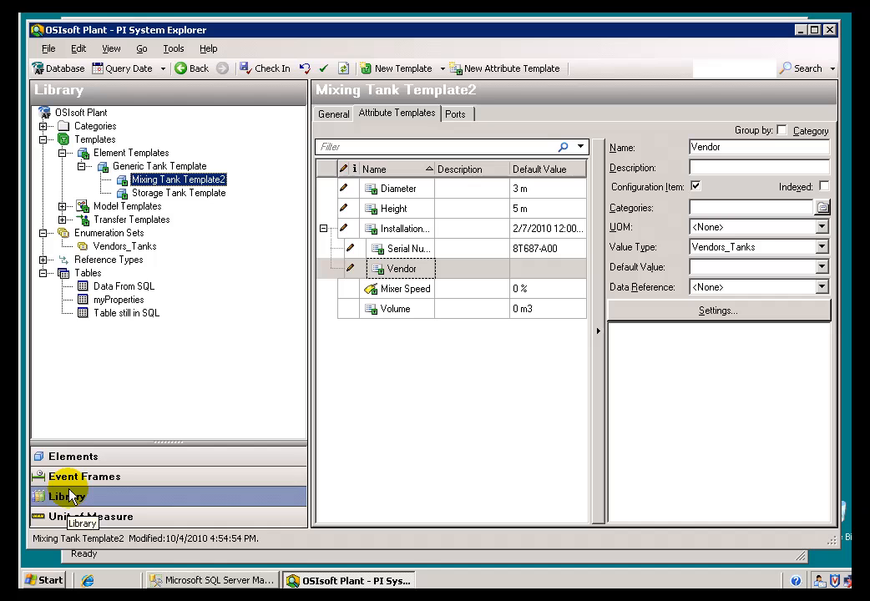
click(98, 245)
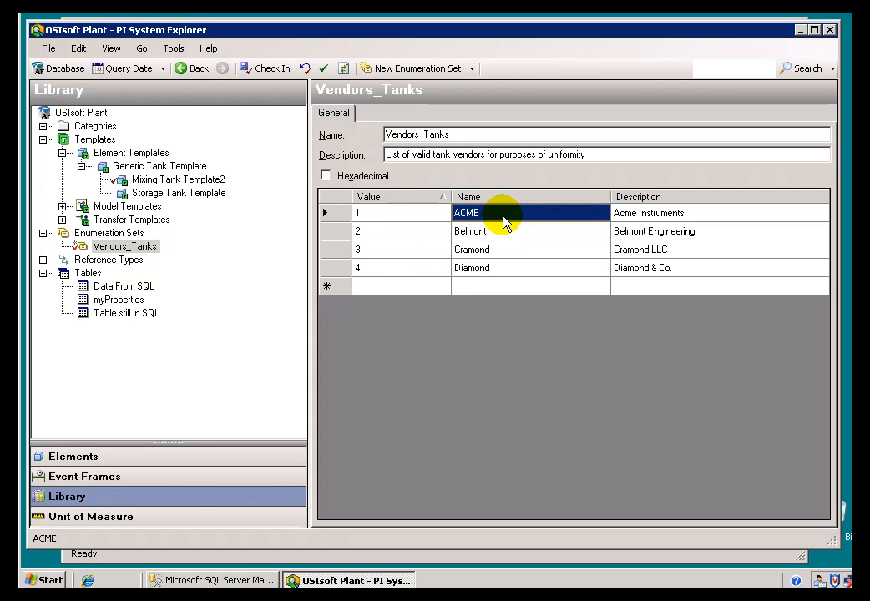
right_click(502, 221)
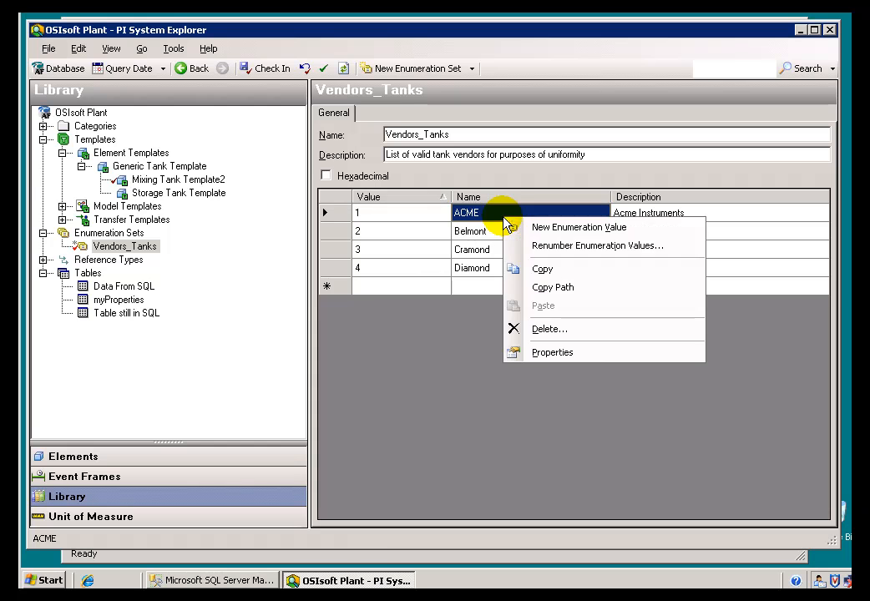
click(577, 245)
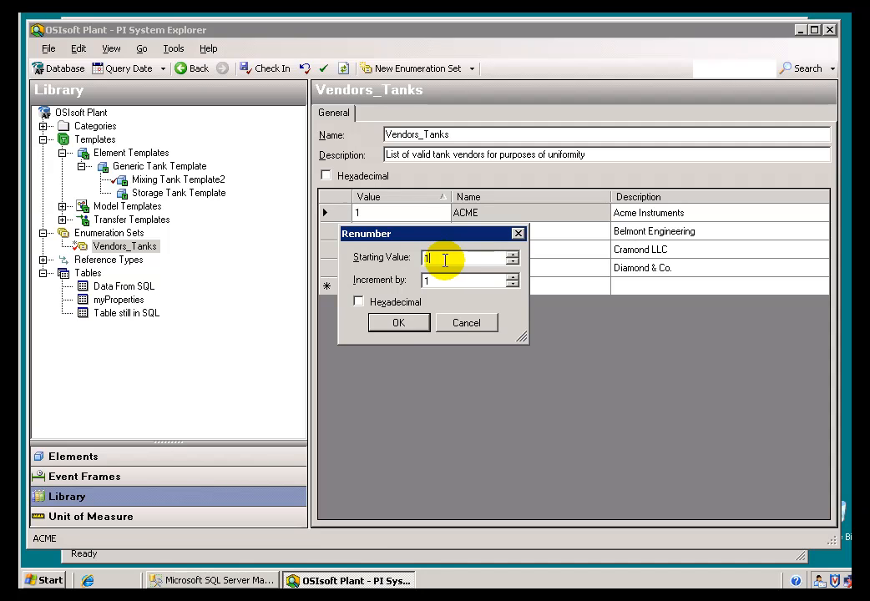
text(32)
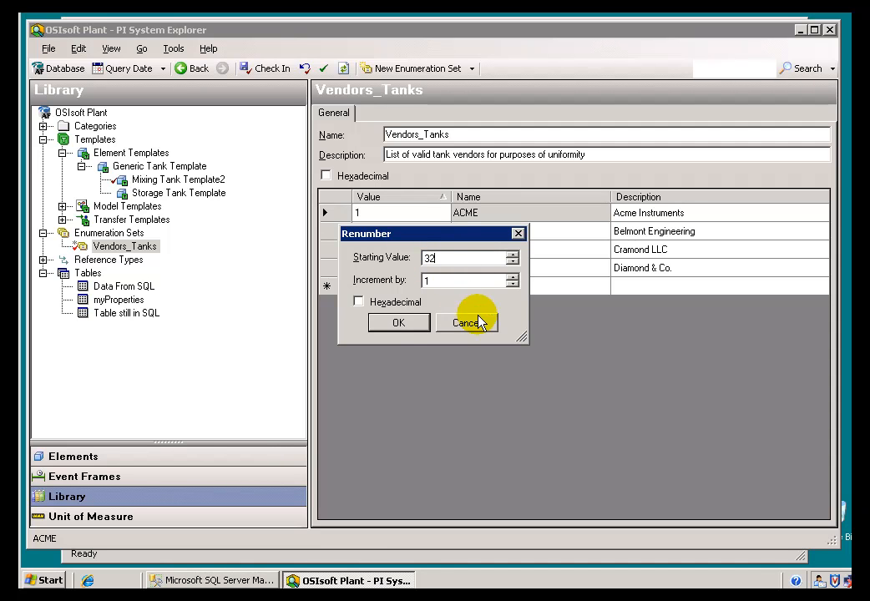
click(398, 324)
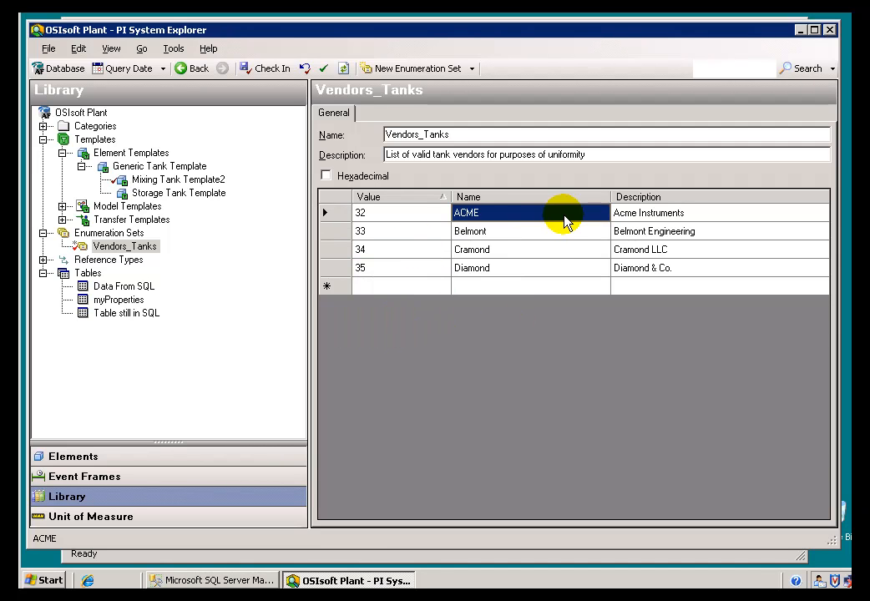